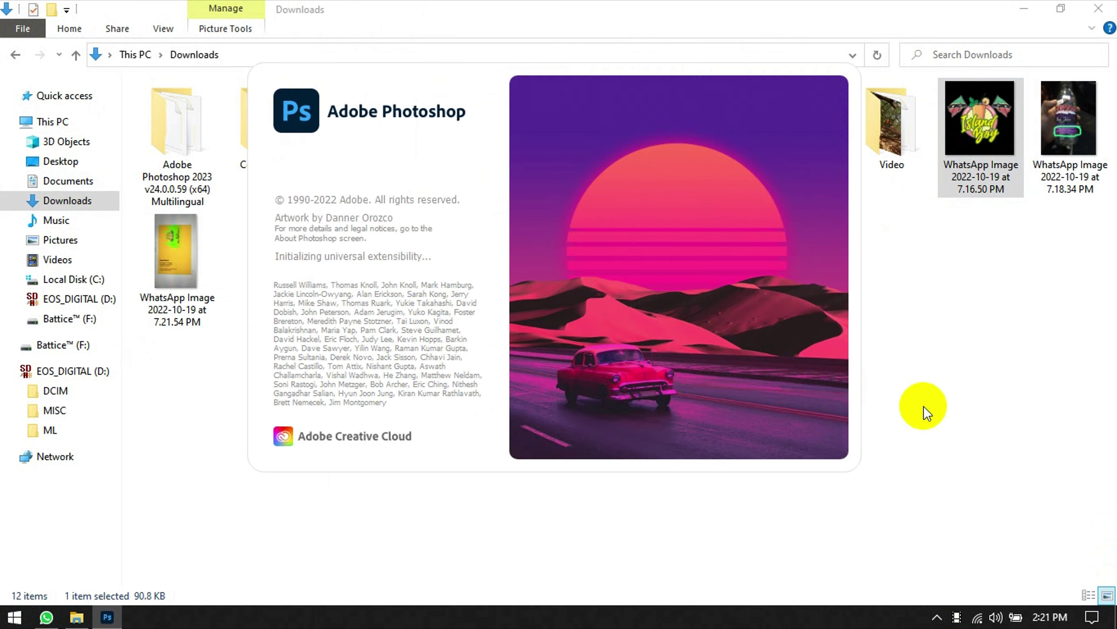
Step: Open the bottle photo from the Downloads folder and examine the circled storage text on its label
{"action": "left_click", "coordinate": [1051, 145]}
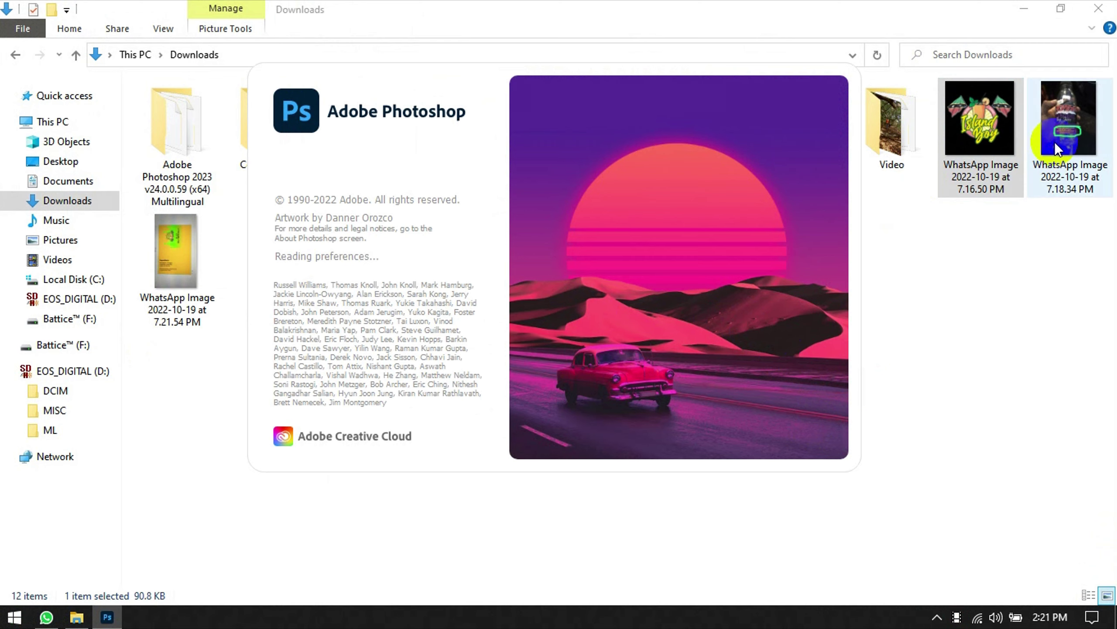
{"action": "double_click", "coordinate": [1055, 141]}
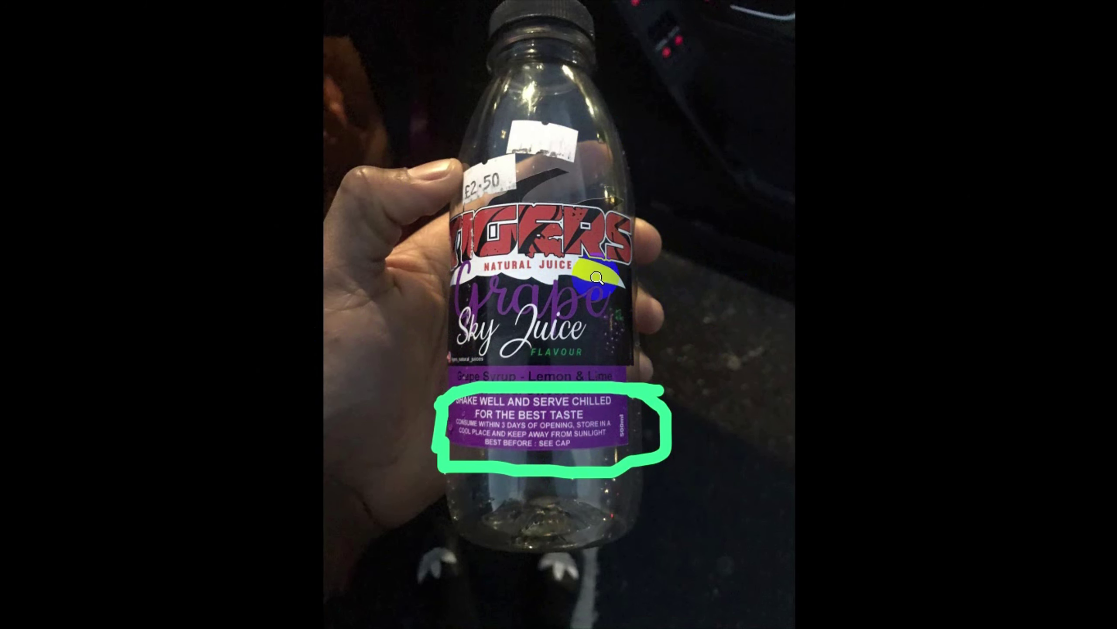
{"action": "left_click", "coordinate": [542, 425]}
{"action": "left_click", "coordinate": [543, 427]}
Step: View the yellow label mockup photo and examine its logo, slogan and ingredients text up close
{"action": "left_click", "coordinate": [756, 594]}
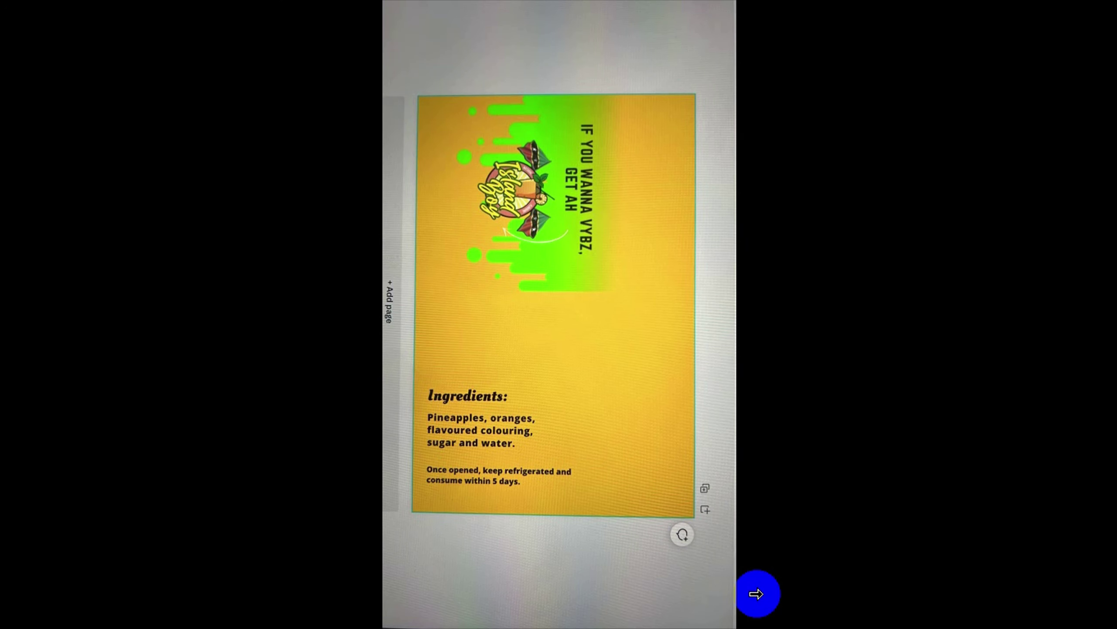
{"action": "left_click", "coordinate": [546, 196]}
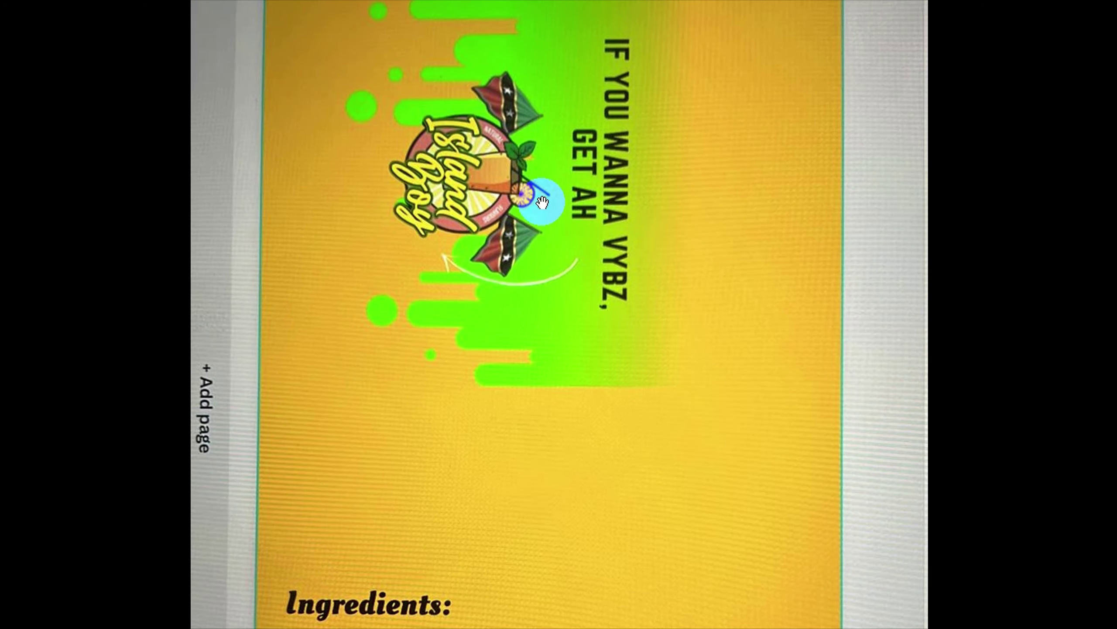
{"action": "left_click_drag", "start_coordinate": [561, 341], "coordinate": [593, 207]}
{"action": "left_click_drag", "start_coordinate": [603, 396], "coordinate": [607, 252]}
{"action": "left_click", "coordinate": [601, 299]}
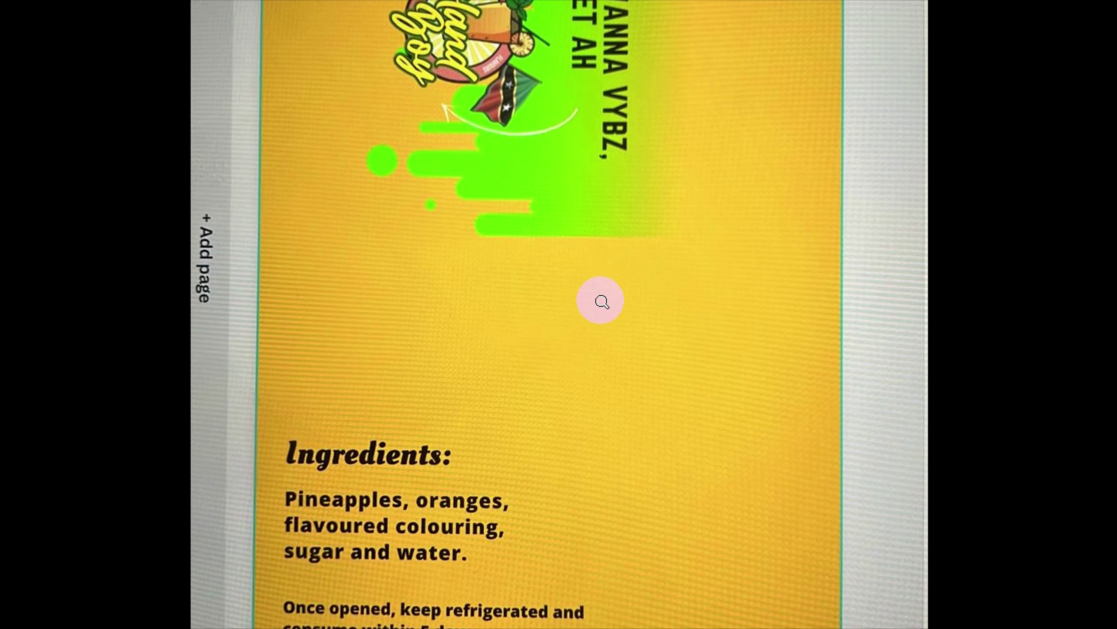
Step: Go back to the Island Boy logo image, inspect its details up close, and close the image viewer
{"action": "left_click", "coordinate": [494, 599]}
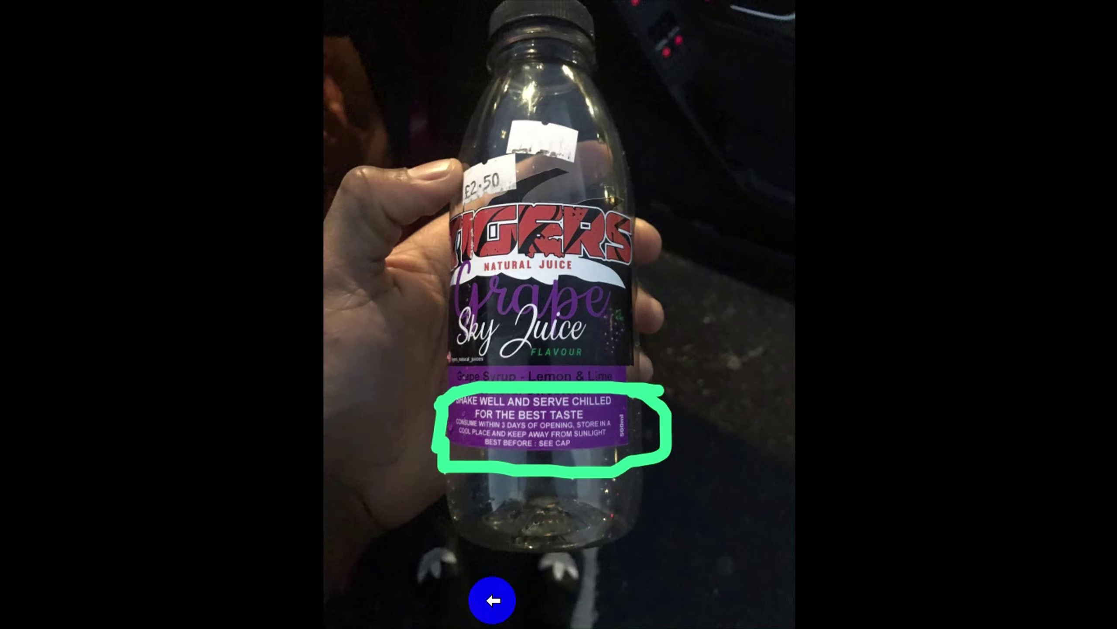
{"action": "left_click", "coordinate": [495, 599]}
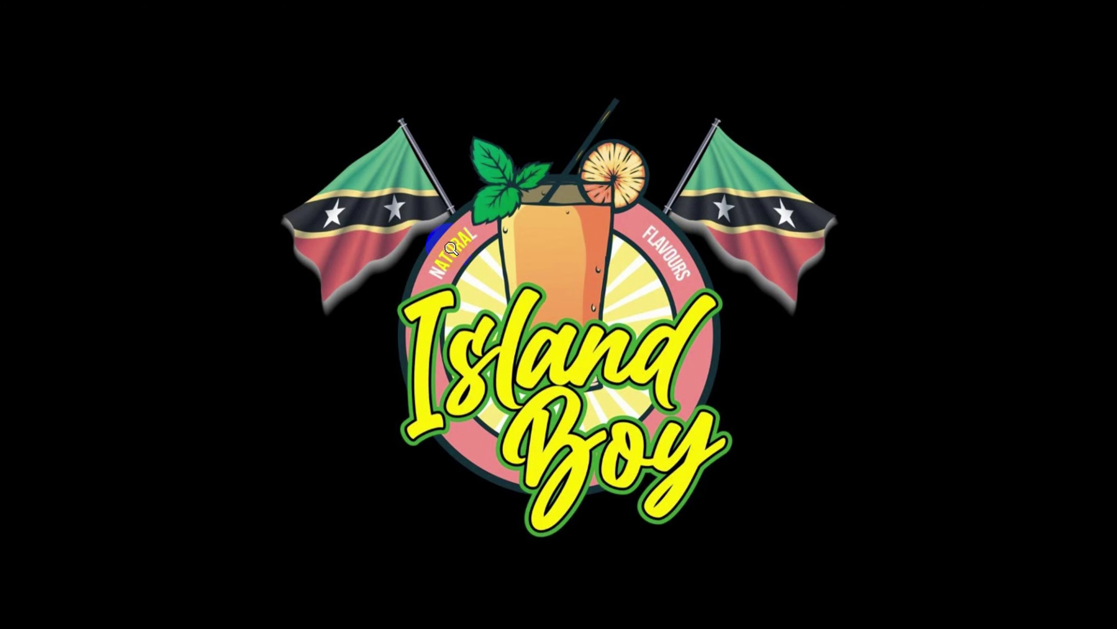
{"action": "left_click", "coordinate": [397, 246]}
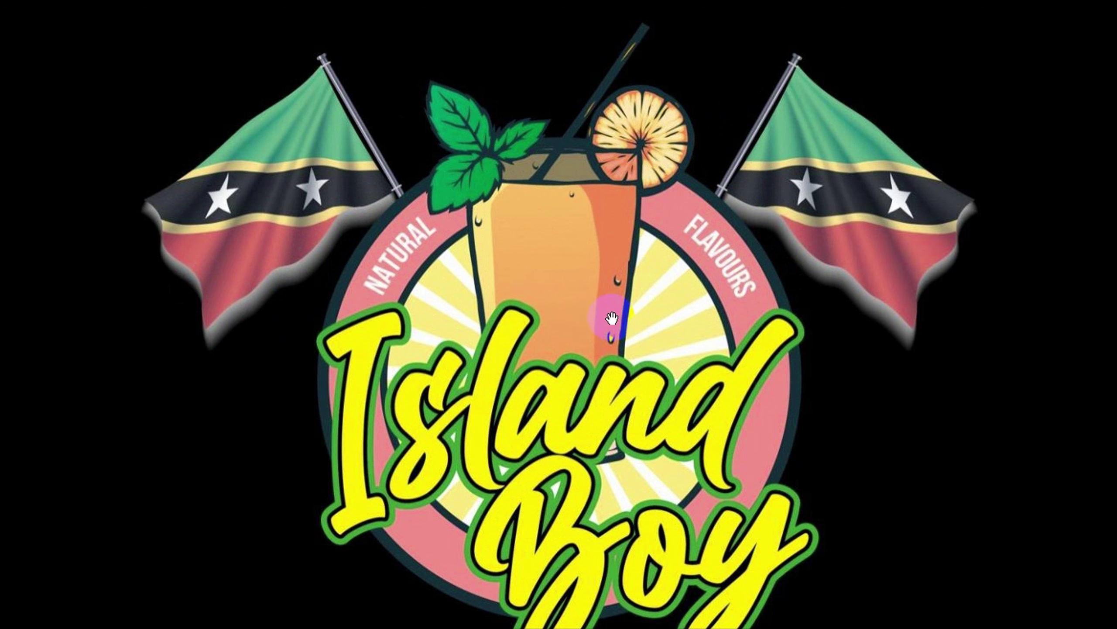
{"action": "left_click", "coordinate": [566, 337]}
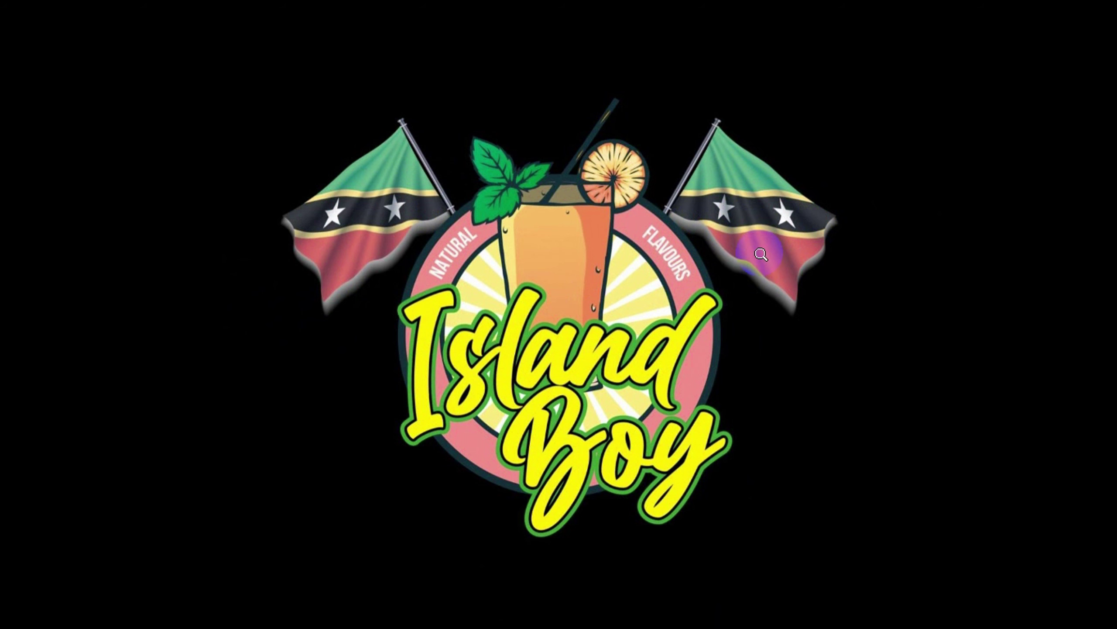
{"action": "mouse_move", "coordinate": [787, 2]}
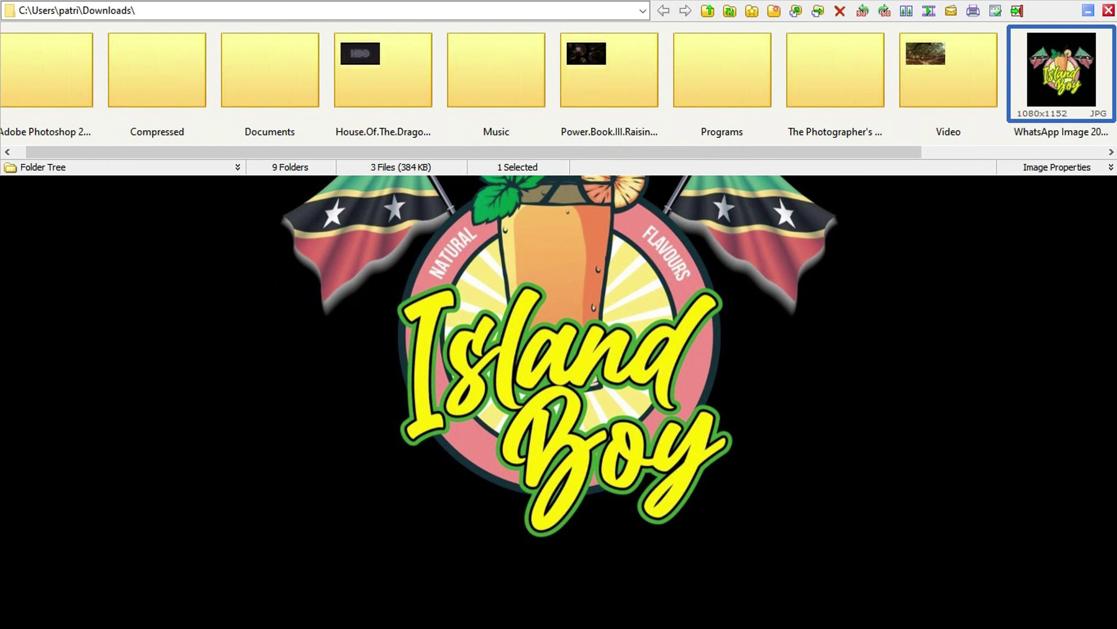
{"action": "left_click", "coordinate": [1109, 9]}
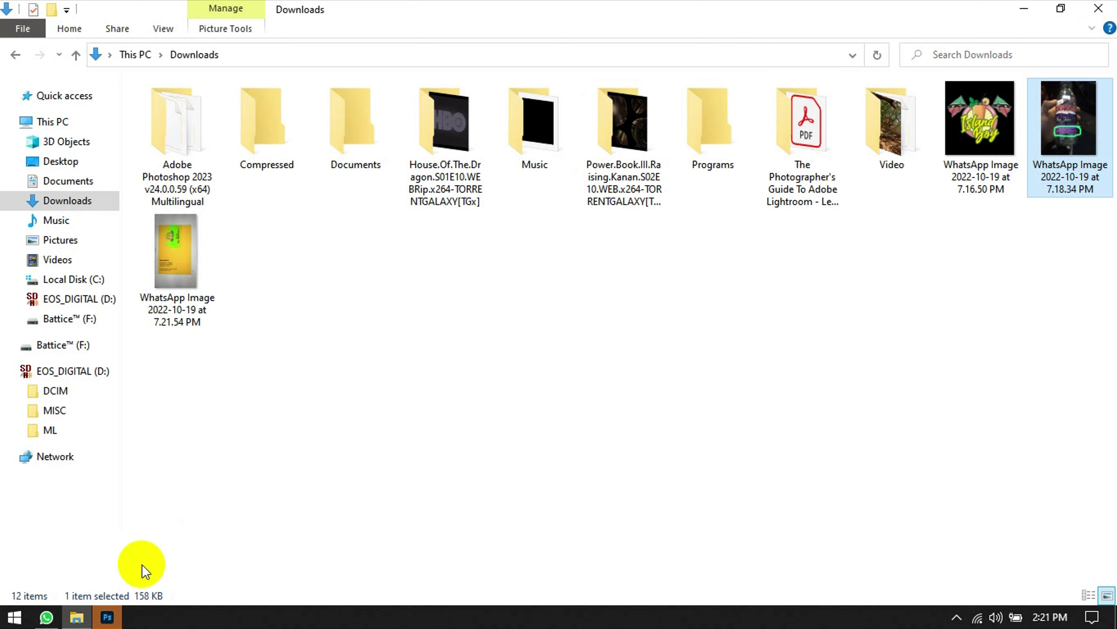
Step: Open the Island Boy logo image from the Downloads folder in Photoshop
{"action": "left_click", "coordinate": [107, 617]}
{"action": "left_click", "coordinate": [77, 617]}
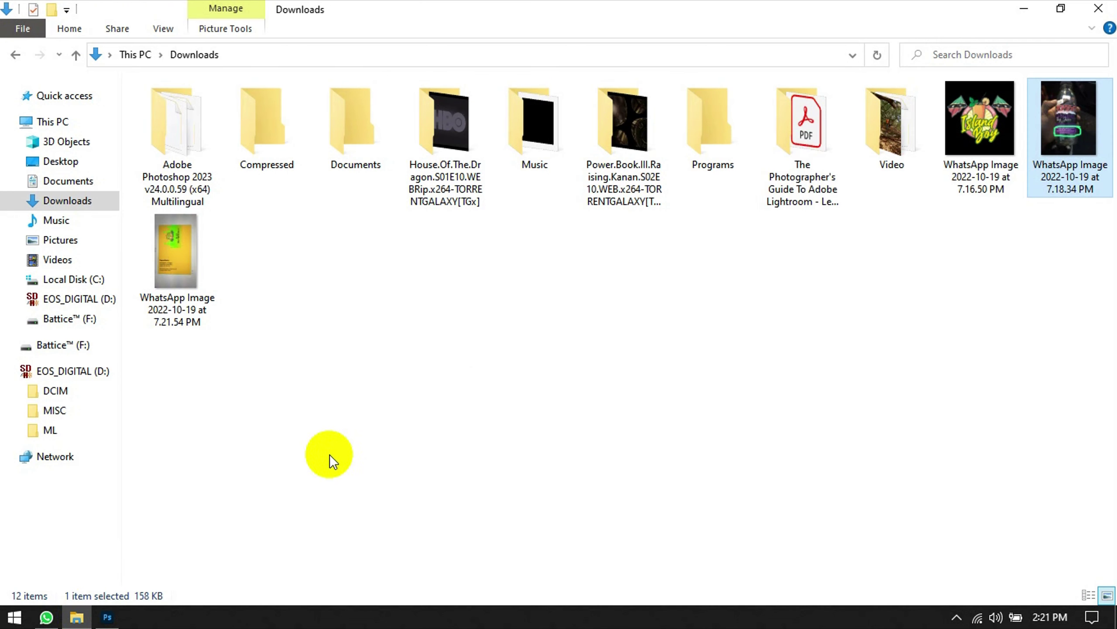
{"action": "left_click_drag", "start_coordinate": [982, 128], "coordinate": [349, 451]}
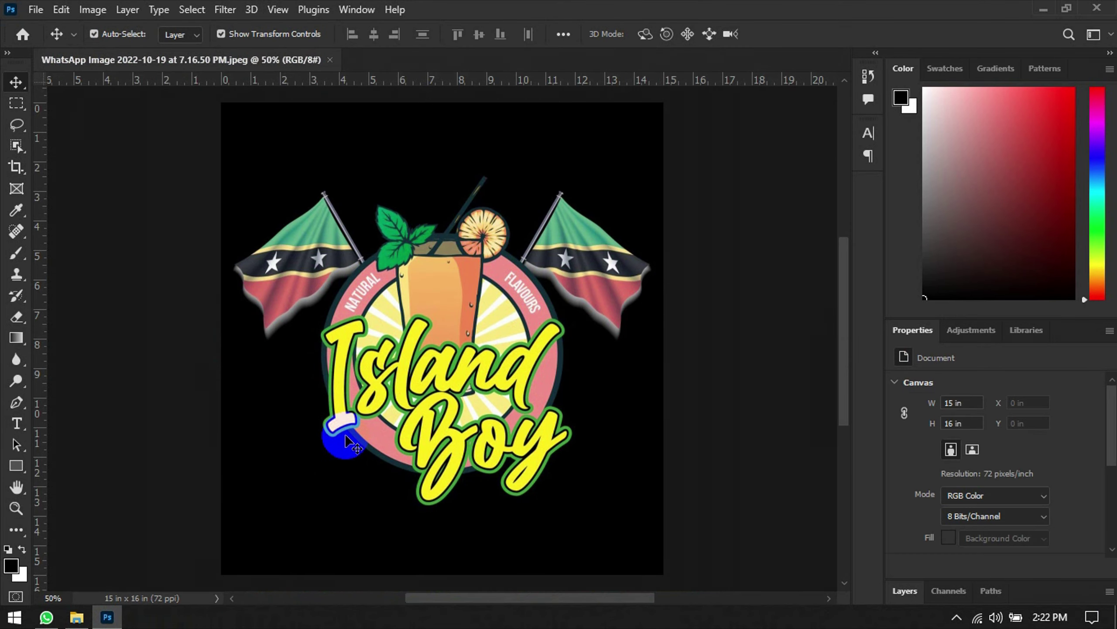
Step: Resize the image to a resolution of 300 pixels/inch, resampled with Preserve Details (enlargement)
{"action": "key", "text": "ctrl+alt+i"}
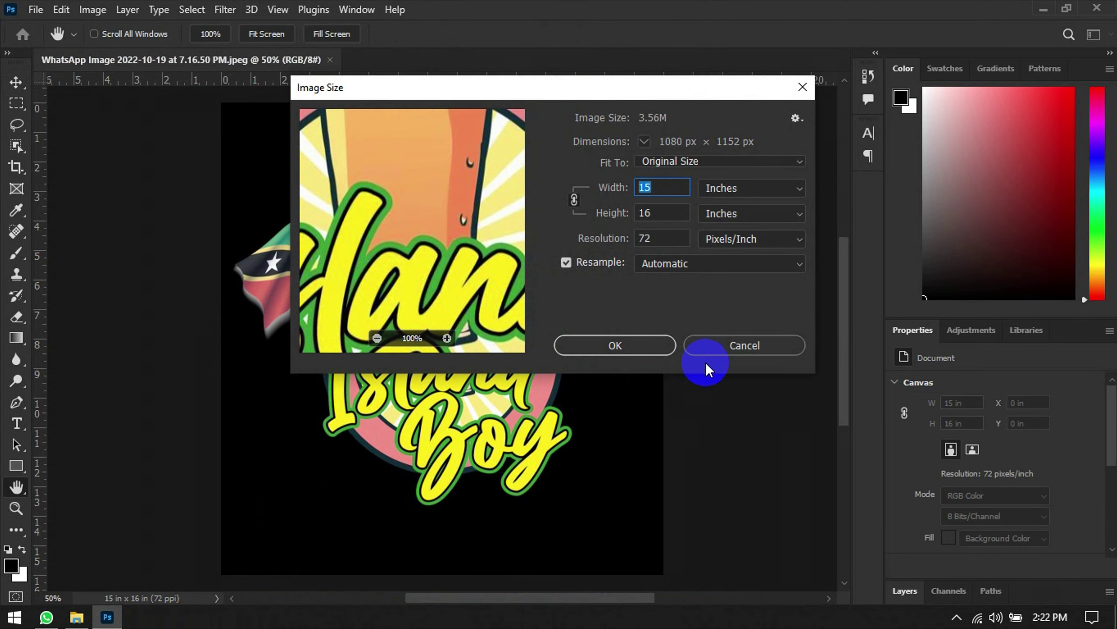
{"action": "double_click", "coordinate": [665, 235]}
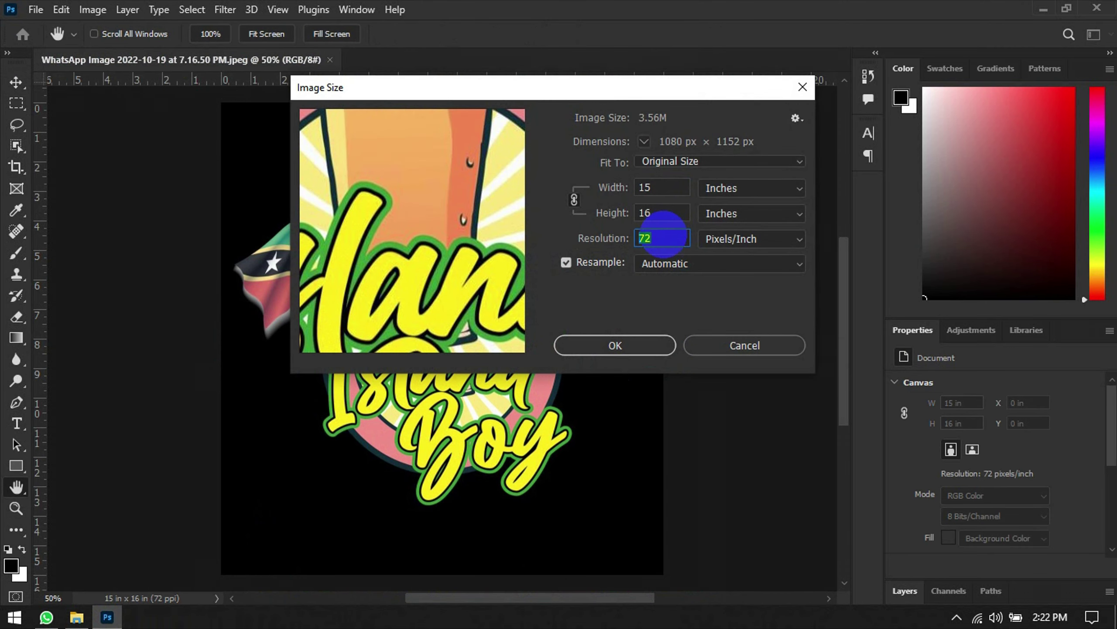
{"action": "type", "text": "300"}
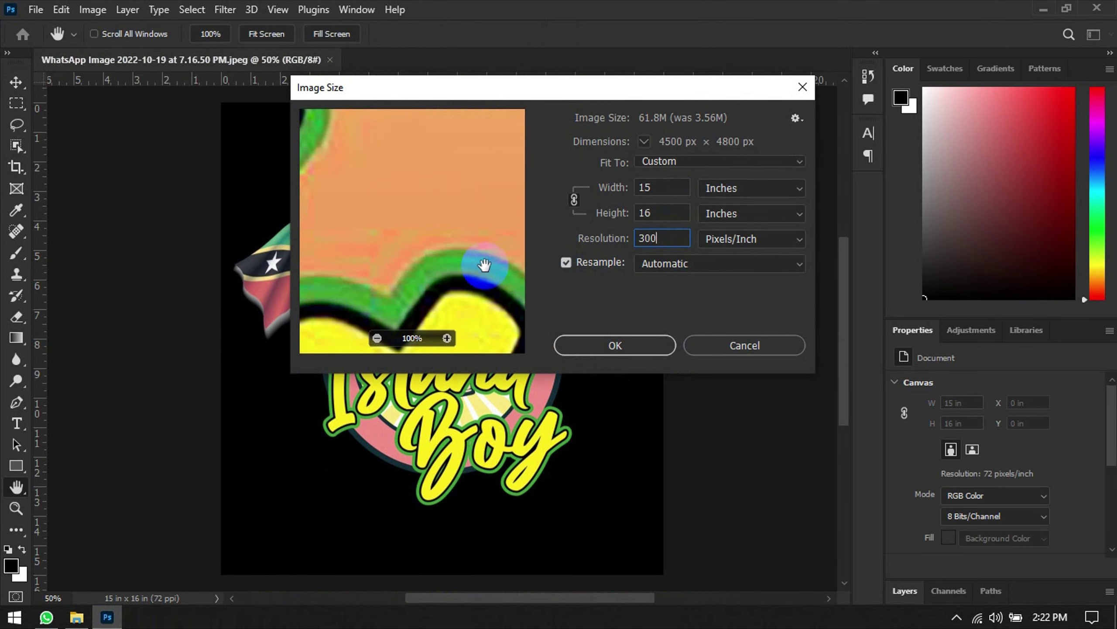
{"action": "left_click", "coordinate": [655, 264]}
{"action": "left_click", "coordinate": [687, 308]}
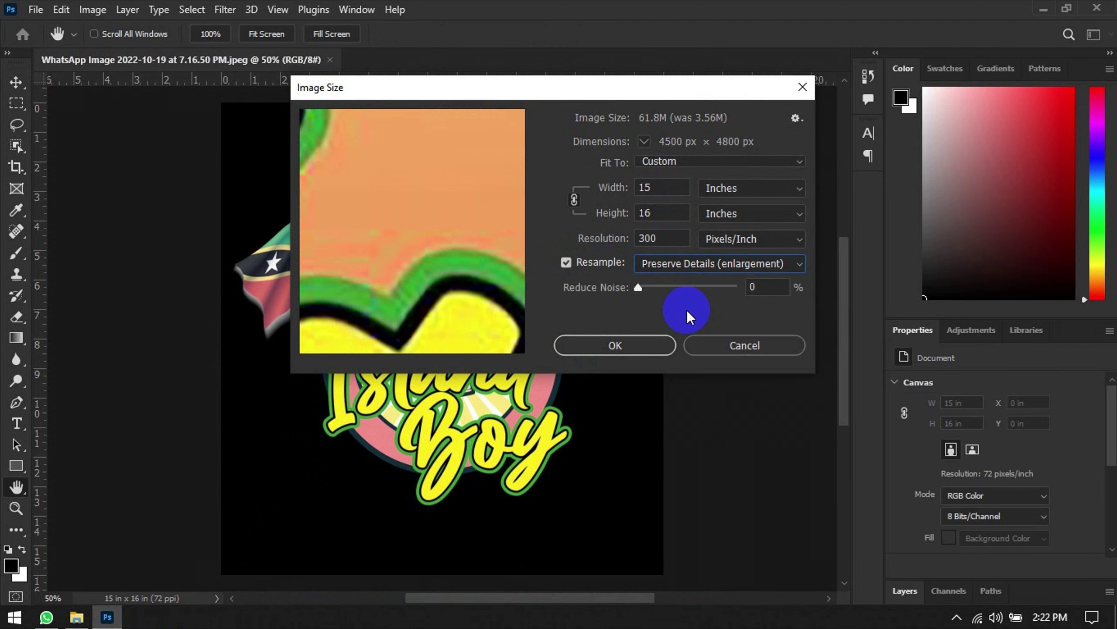
{"action": "left_click", "coordinate": [636, 345]}
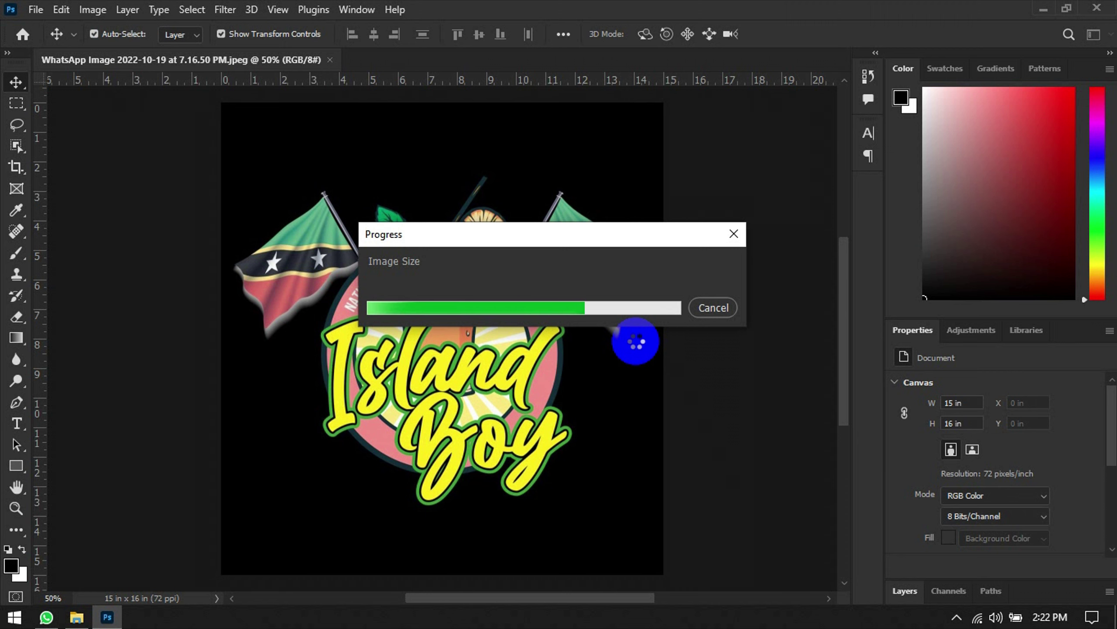
Step: Start a Pen tool path outside the left flag's outer corner and trace its outer edge to the bend in the red stripe
{"action": "scroll", "coordinate": [578, 461], "scroll_direction": "down", "scroll_amount": 9}
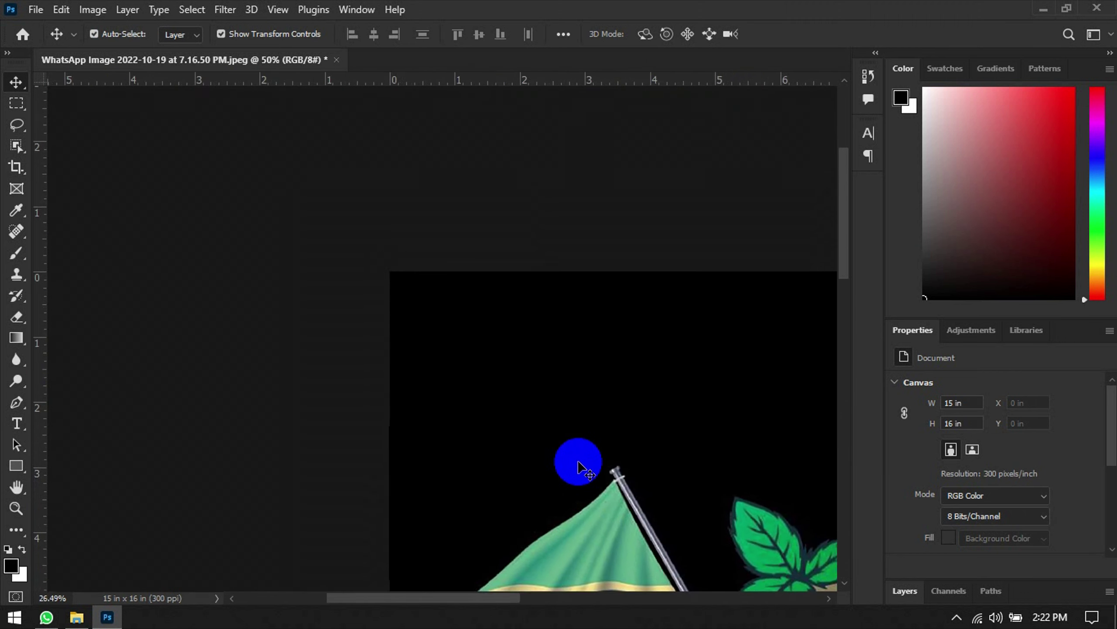
{"action": "left_click_drag", "start_coordinate": [597, 530], "coordinate": [273, 213]}
{"action": "scroll", "coordinate": [442, 328], "scroll_direction": "up", "scroll_amount": 5}
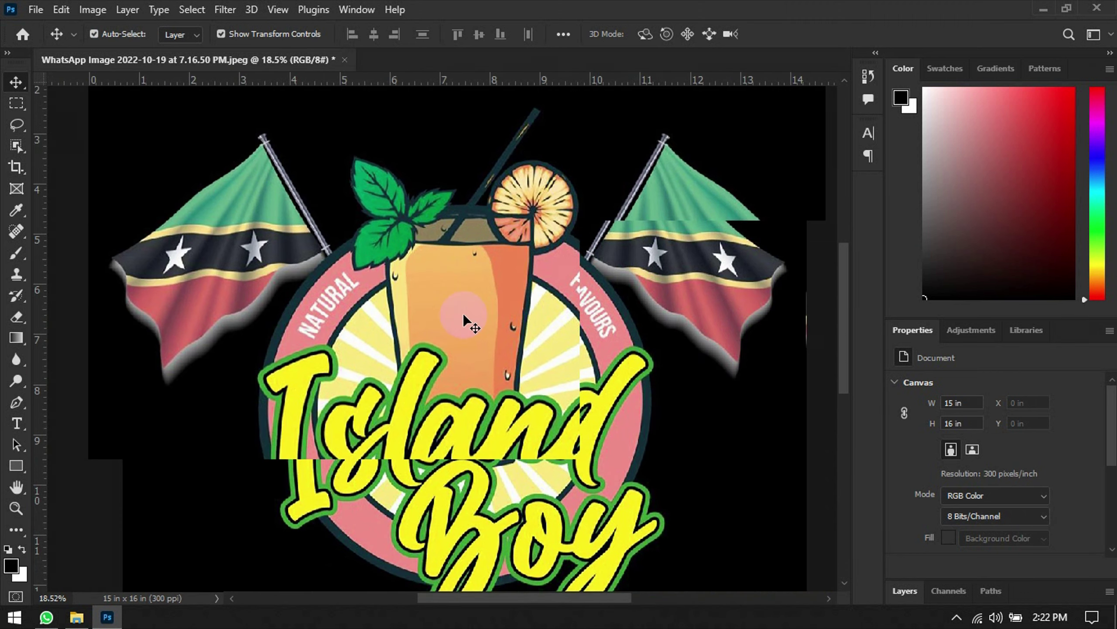
{"action": "scroll", "coordinate": [312, 344], "scroll_direction": "down", "scroll_amount": 2}
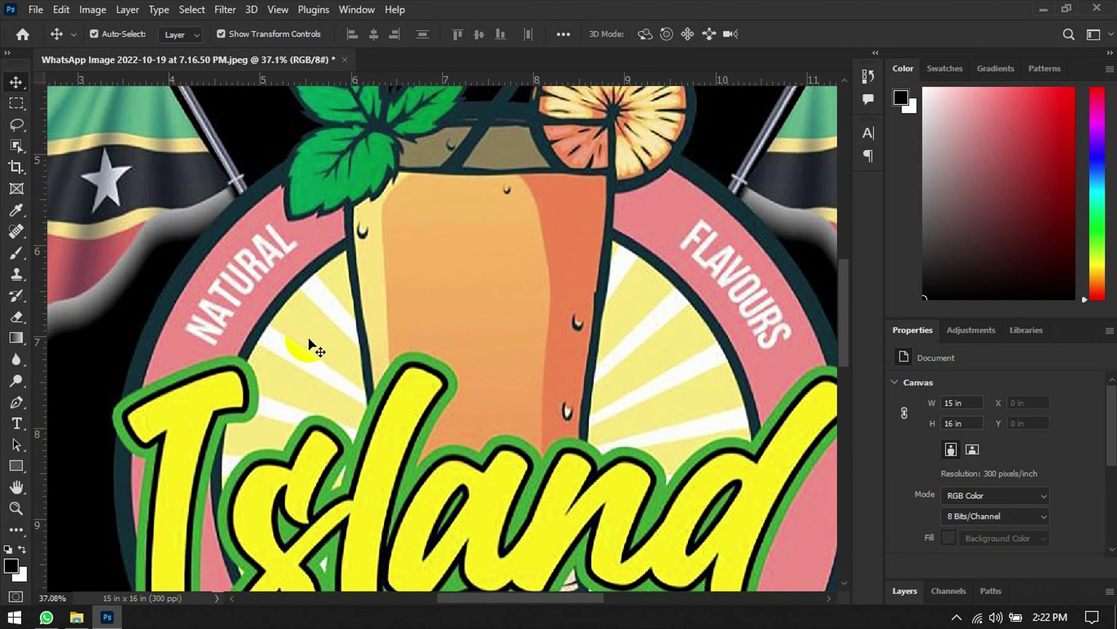
{"action": "left_click_drag", "start_coordinate": [267, 319], "coordinate": [483, 265]}
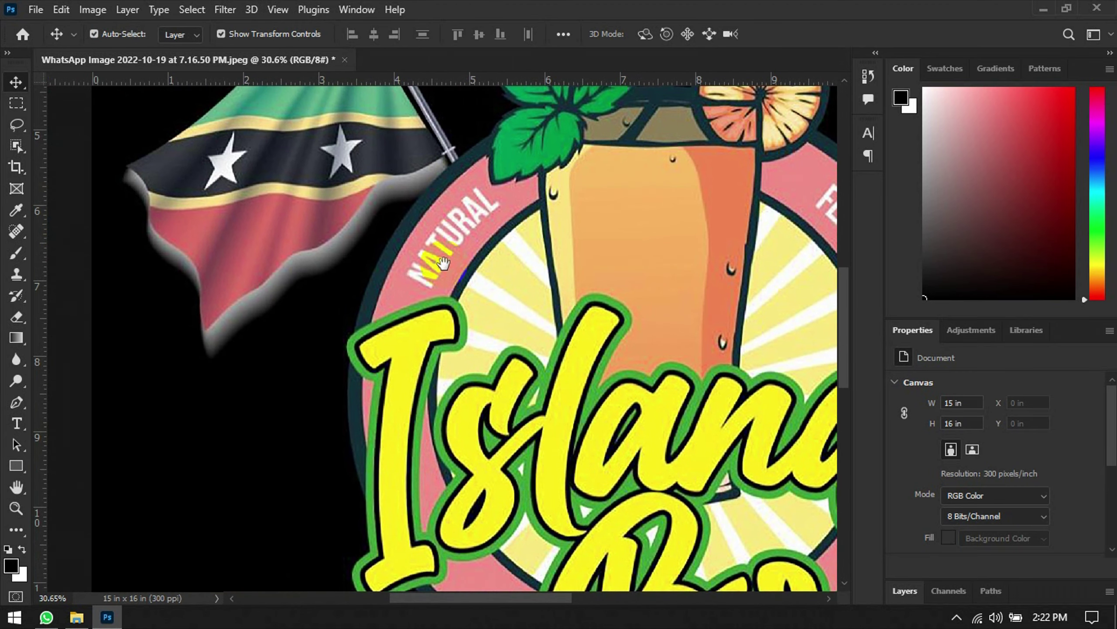
{"action": "left_click", "coordinate": [11, 400]}
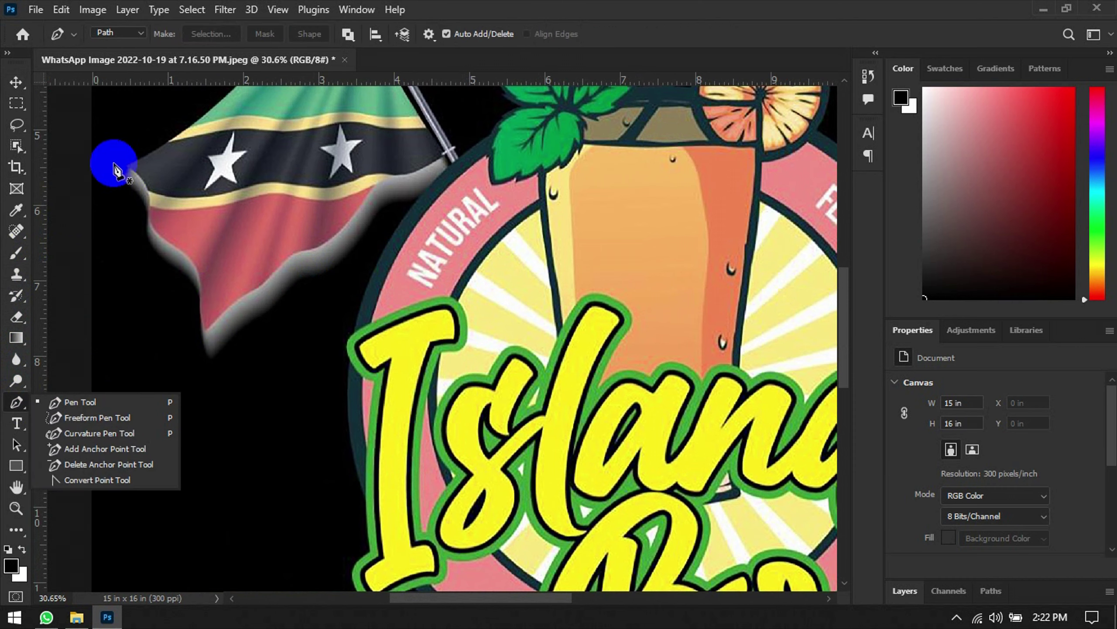
{"action": "scroll", "coordinate": [112, 168], "scroll_direction": "up", "scroll_amount": 4}
{"action": "scroll", "coordinate": [119, 174], "scroll_direction": "up", "scroll_amount": 1}
{"action": "left_click", "coordinate": [124, 187]}
{"action": "left_click", "coordinate": [149, 185]}
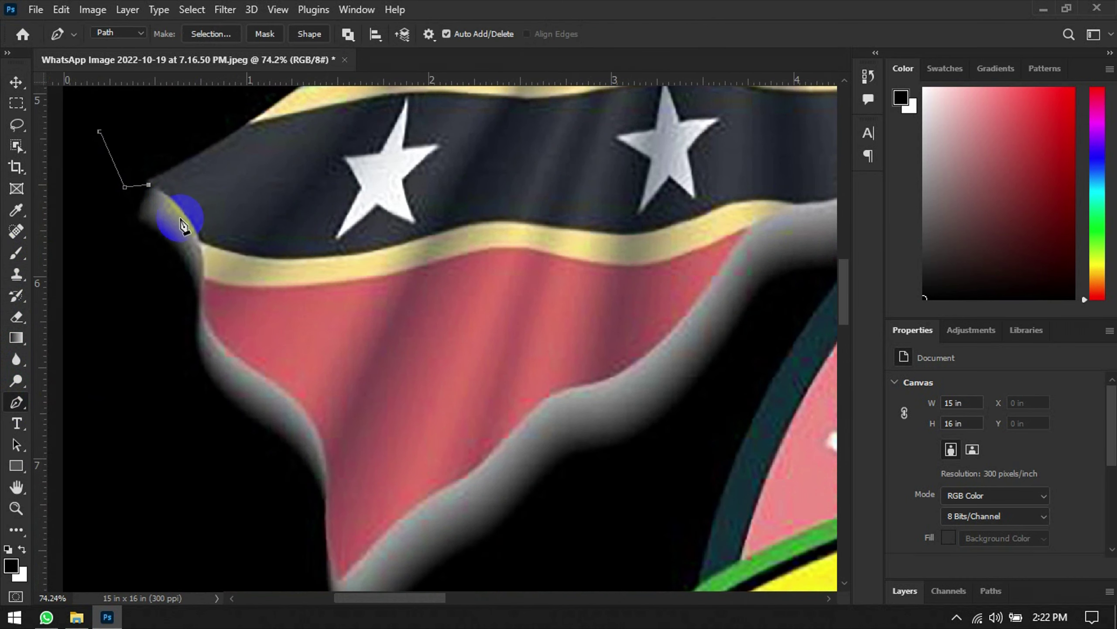
{"action": "left_click_drag", "start_coordinate": [206, 280], "coordinate": [210, 362]}
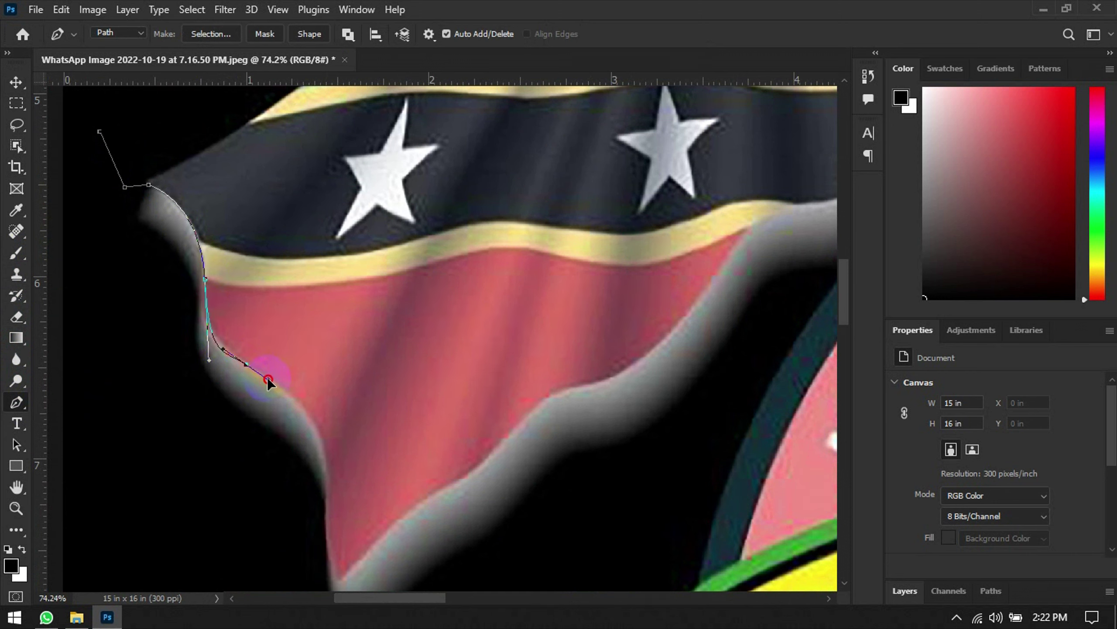
{"action": "left_click_drag", "start_coordinate": [209, 361], "coordinate": [207, 345]}
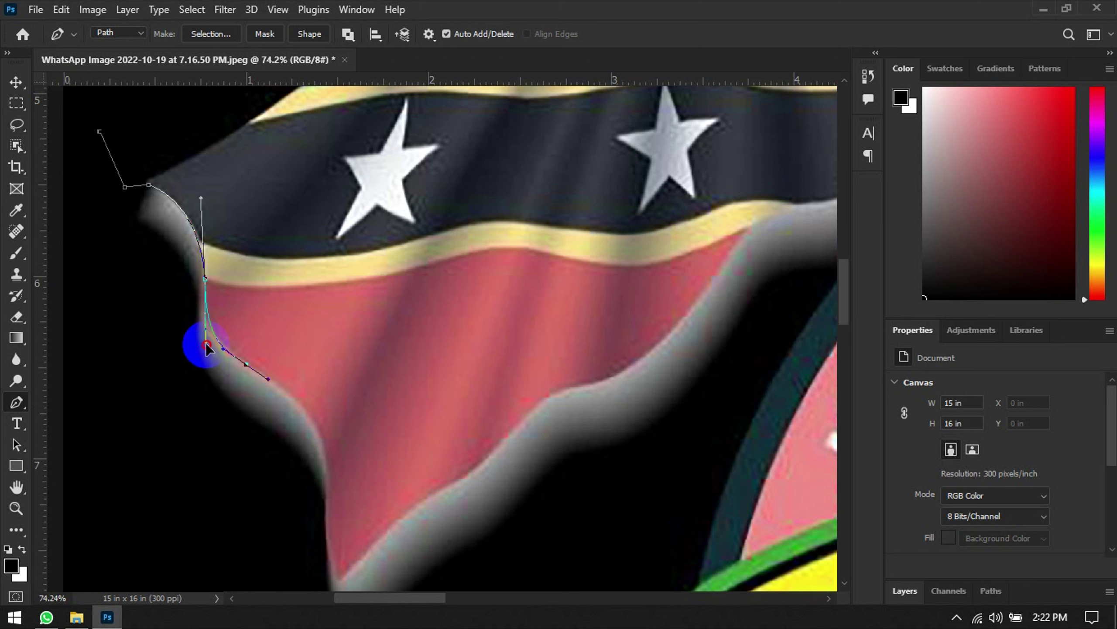
Step: Continue the path around the left flag's lowest tip and up along the lower edge of its red stripe
{"action": "left_click_drag", "start_coordinate": [304, 415], "coordinate": [318, 239]}
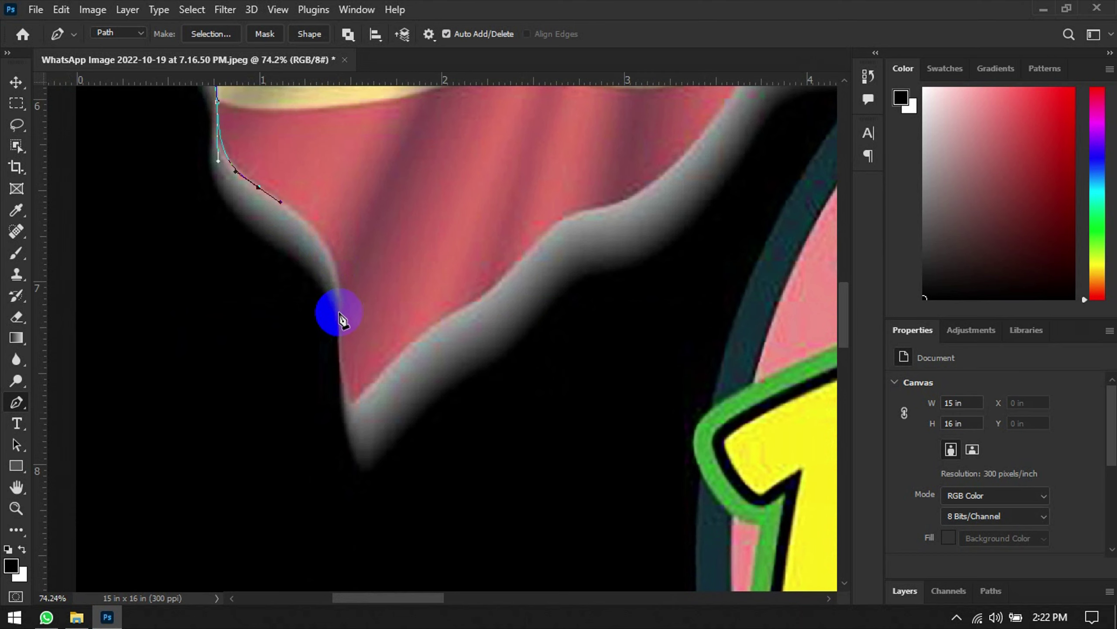
{"action": "left_click_drag", "start_coordinate": [342, 316], "coordinate": [338, 413]}
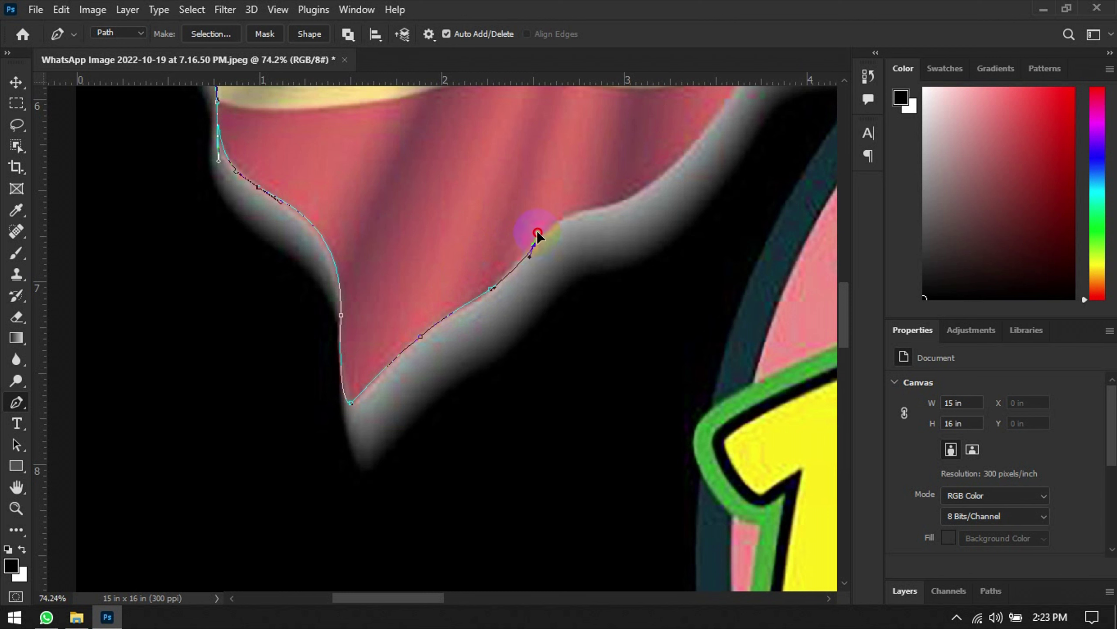
{"action": "left_click_drag", "start_coordinate": [532, 238], "coordinate": [241, 357]}
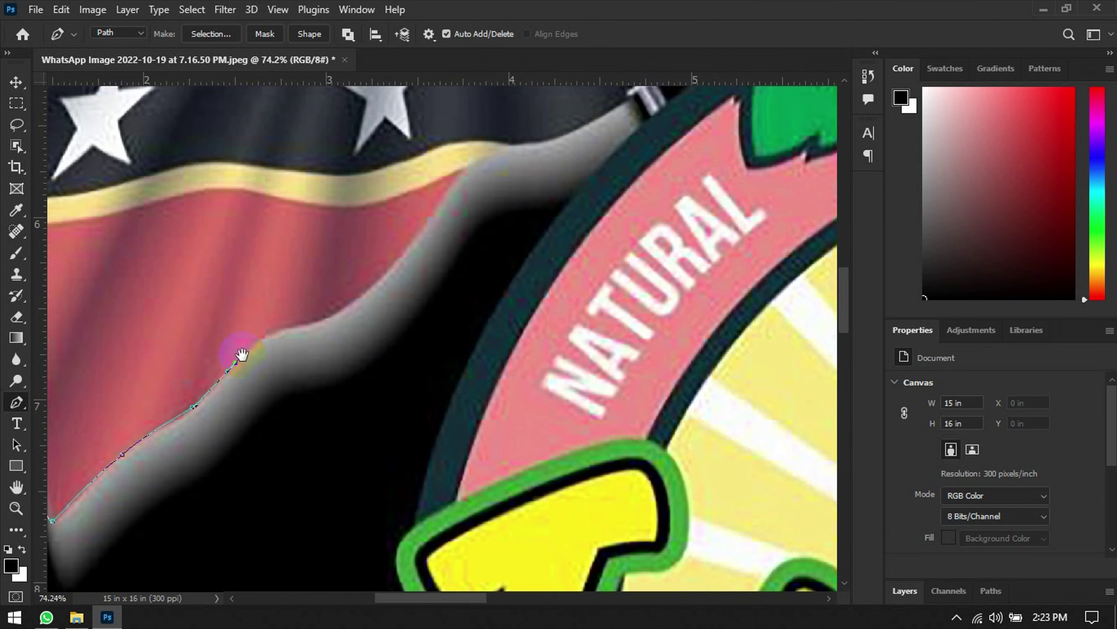
{"action": "left_click_drag", "start_coordinate": [302, 327], "coordinate": [327, 329]}
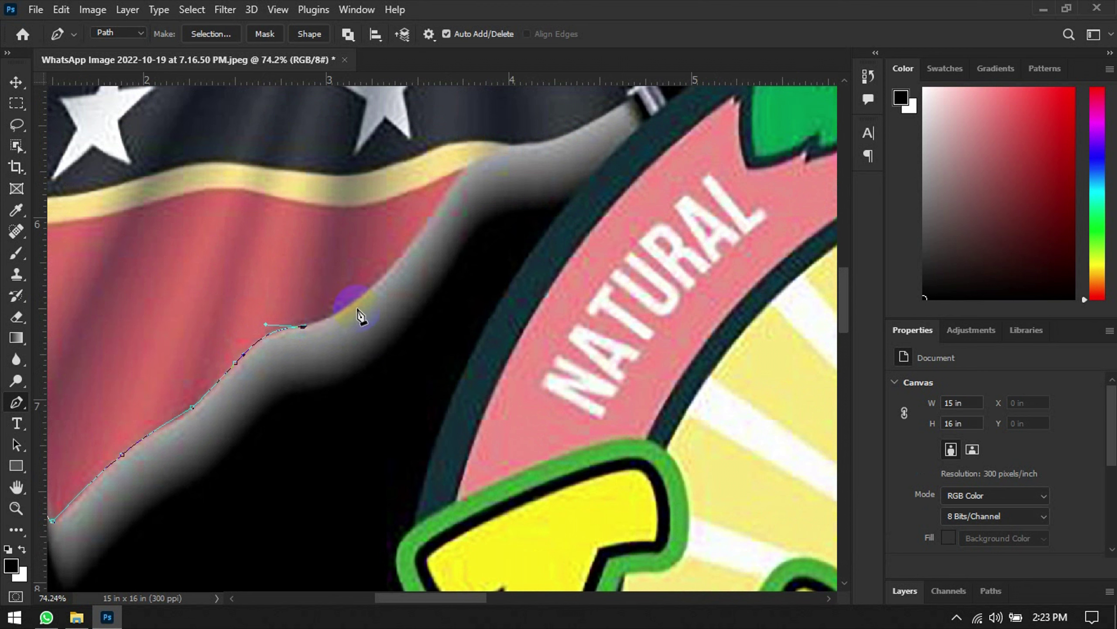
{"action": "left_click_drag", "start_coordinate": [368, 292], "coordinate": [381, 278]}
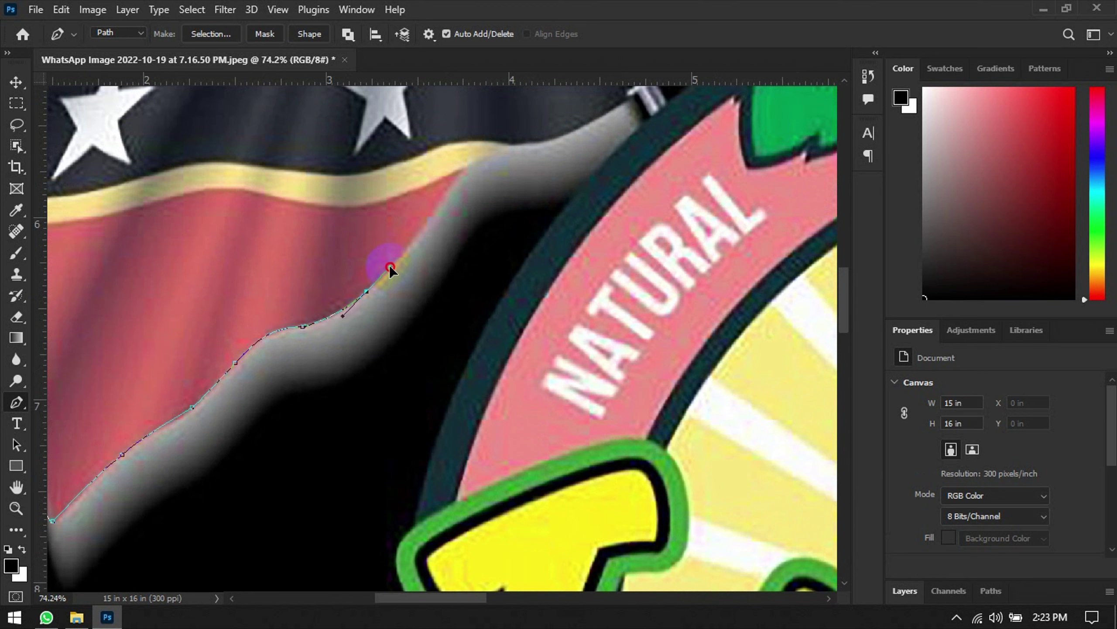
Step: Extend the path past the end of the red stripe and along the black stripe to the base of the flagpole
{"action": "left_click", "coordinate": [517, 151]}
{"action": "left_click", "coordinate": [449, 191]}
{"action": "left_click", "coordinate": [453, 192]}
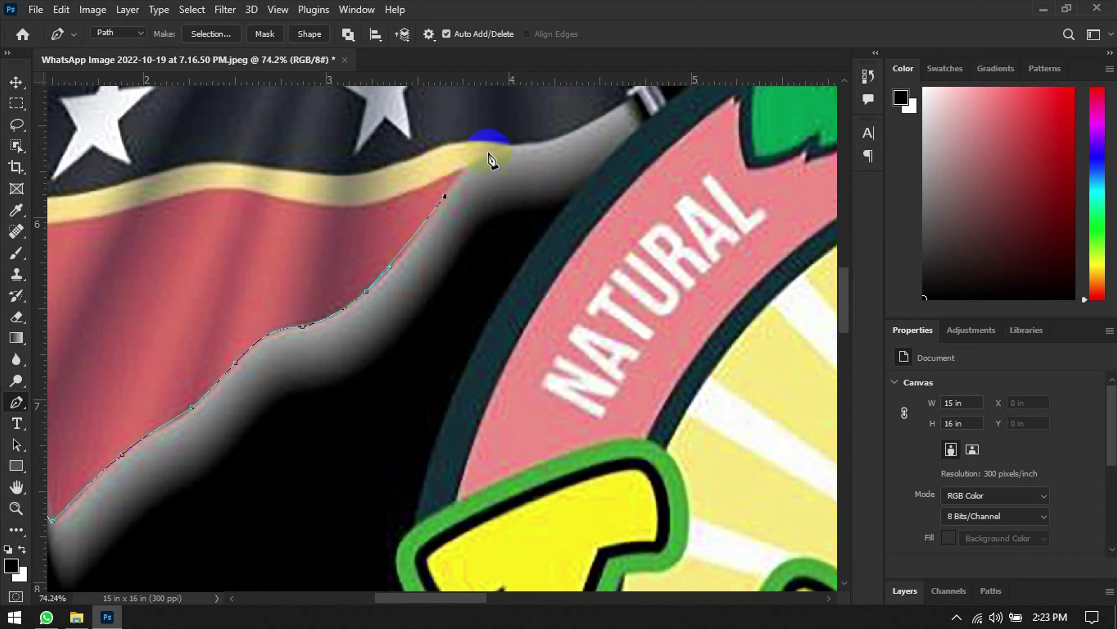
{"action": "left_click_drag", "start_coordinate": [519, 146], "coordinate": [567, 146]}
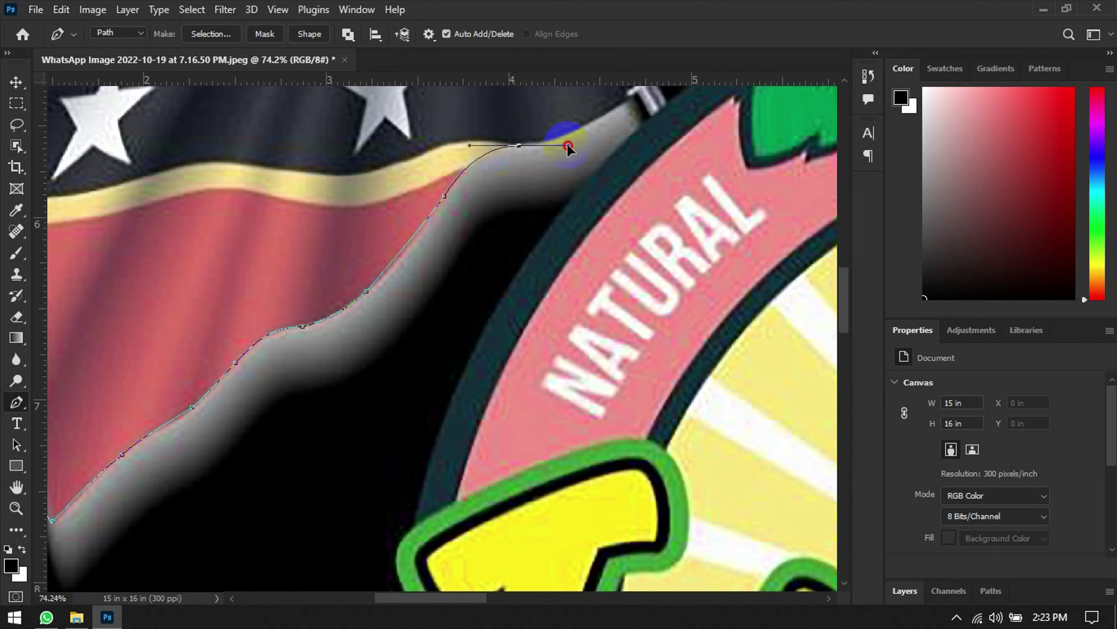
{"action": "left_click_drag", "start_coordinate": [614, 116], "coordinate": [534, 231]}
{"action": "left_click", "coordinate": [514, 241]}
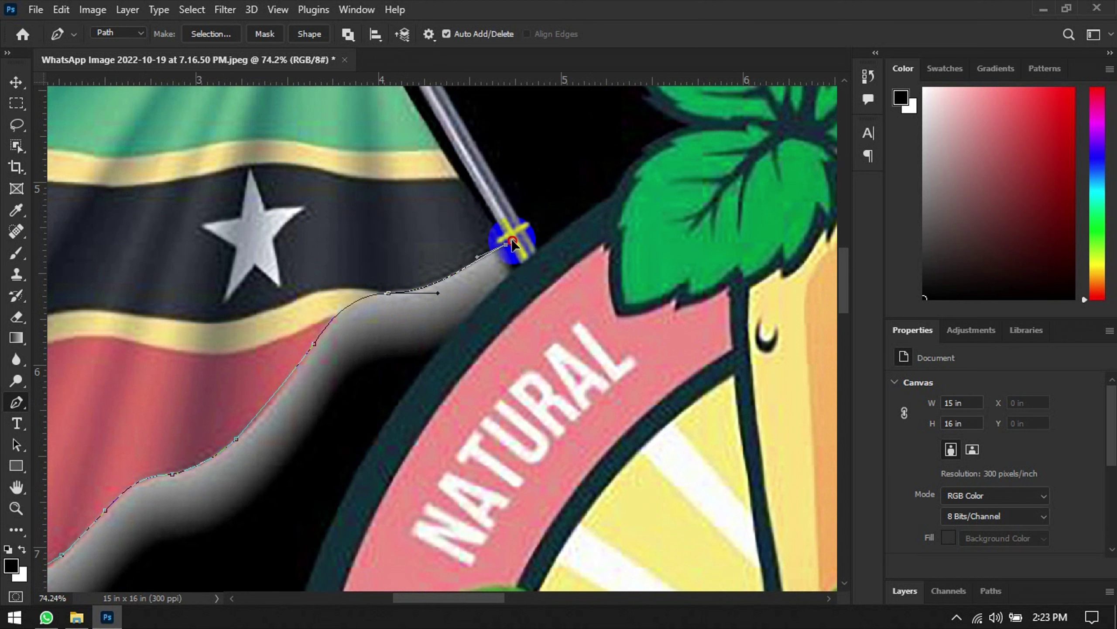
Step: Continue the path from the left flagpole's base down the outer edge of the round badge's dark rim
{"action": "left_click", "coordinate": [519, 267]}
{"action": "left_click_drag", "start_coordinate": [413, 385], "coordinate": [326, 506]}
{"action": "scroll", "coordinate": [324, 510], "scroll_direction": "down", "scroll_amount": 3}
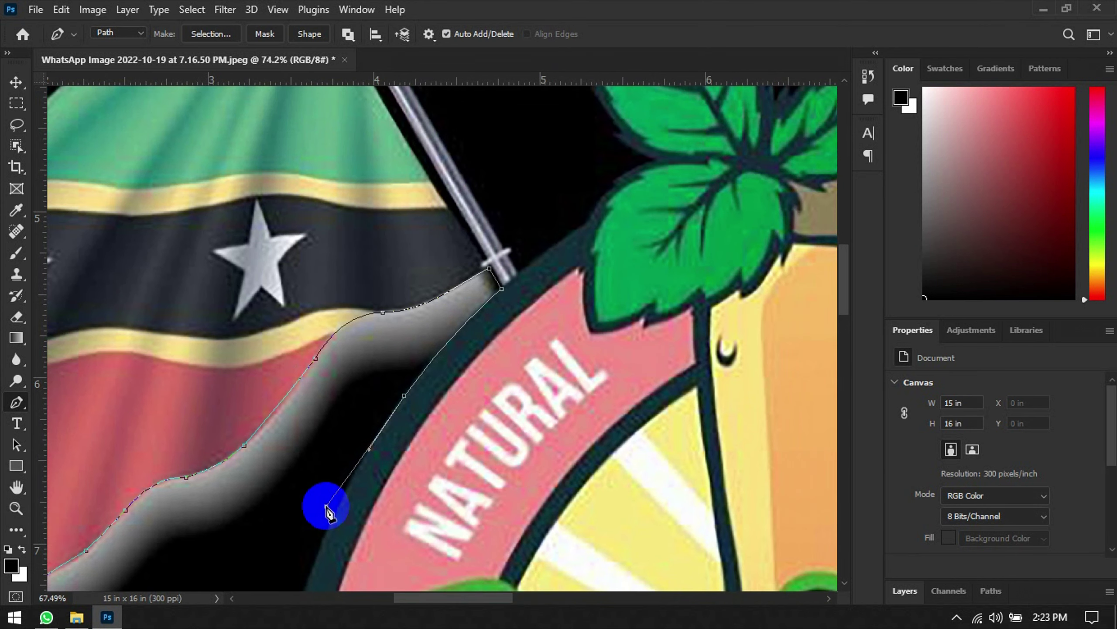
Step: Lead the path through the black background below and outside the left flag and close it at its starting point
{"action": "left_click_drag", "start_coordinate": [430, 314], "coordinate": [618, 75]}
{"action": "left_click_drag", "start_coordinate": [513, 324], "coordinate": [499, 351]}
{"action": "left_click_drag", "start_coordinate": [329, 394], "coordinate": [295, 332]}
{"action": "left_click_drag", "start_coordinate": [310, 269], "coordinate": [339, 488]}
{"action": "left_click_drag", "start_coordinate": [288, 338], "coordinate": [286, 334]}
{"action": "left_click_drag", "start_coordinate": [273, 262], "coordinate": [265, 215]}
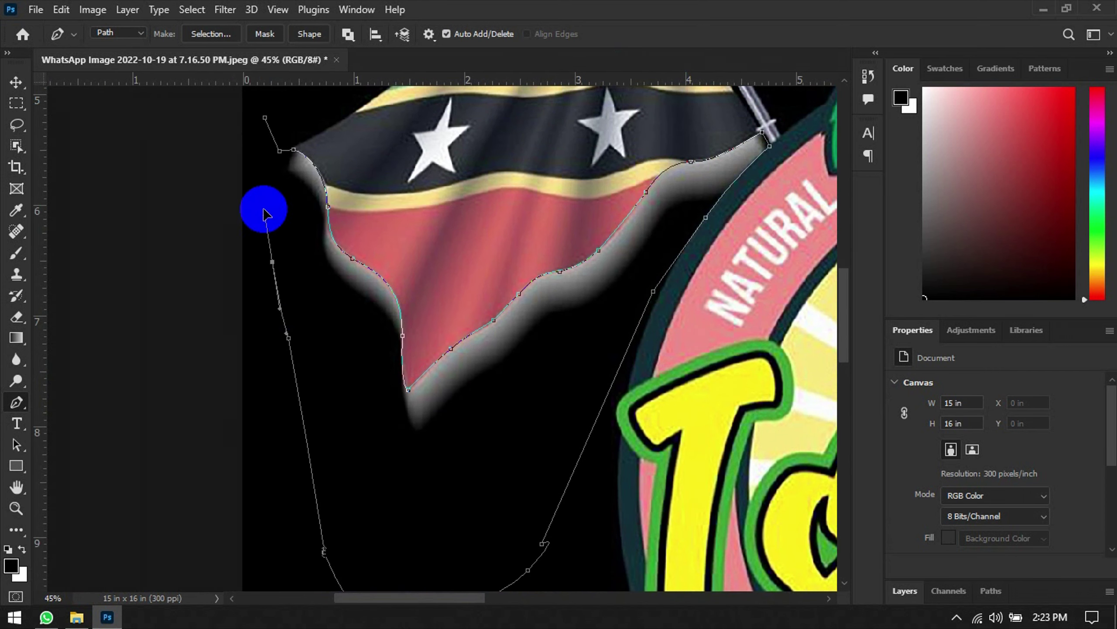
{"action": "left_click", "coordinate": [265, 122]}
Step: Convert the closed path to a selection, fill the left flag's glow with black and deselect
{"action": "right_click", "coordinate": [266, 120]}
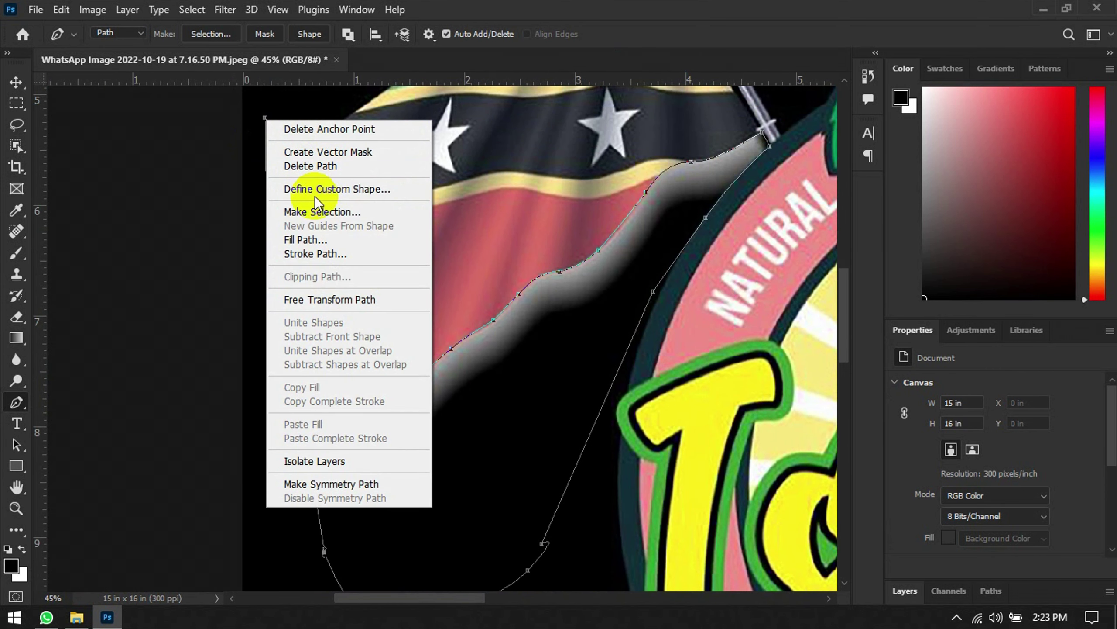
{"action": "left_click", "coordinate": [321, 212]}
{"action": "left_click", "coordinate": [640, 147]}
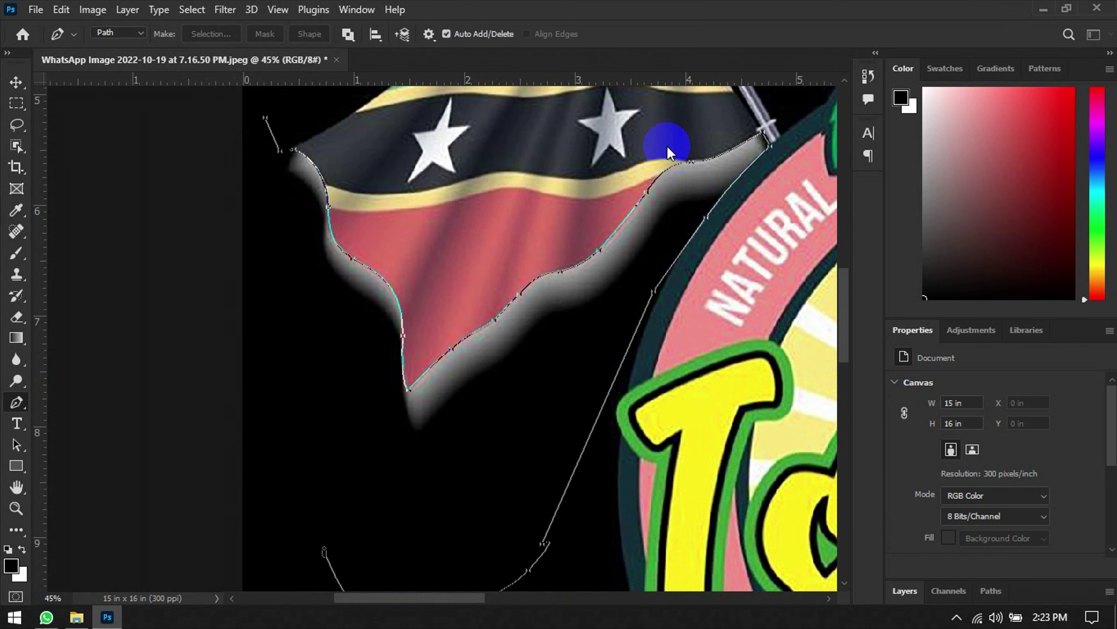
{"action": "left_click", "coordinate": [16, 210]}
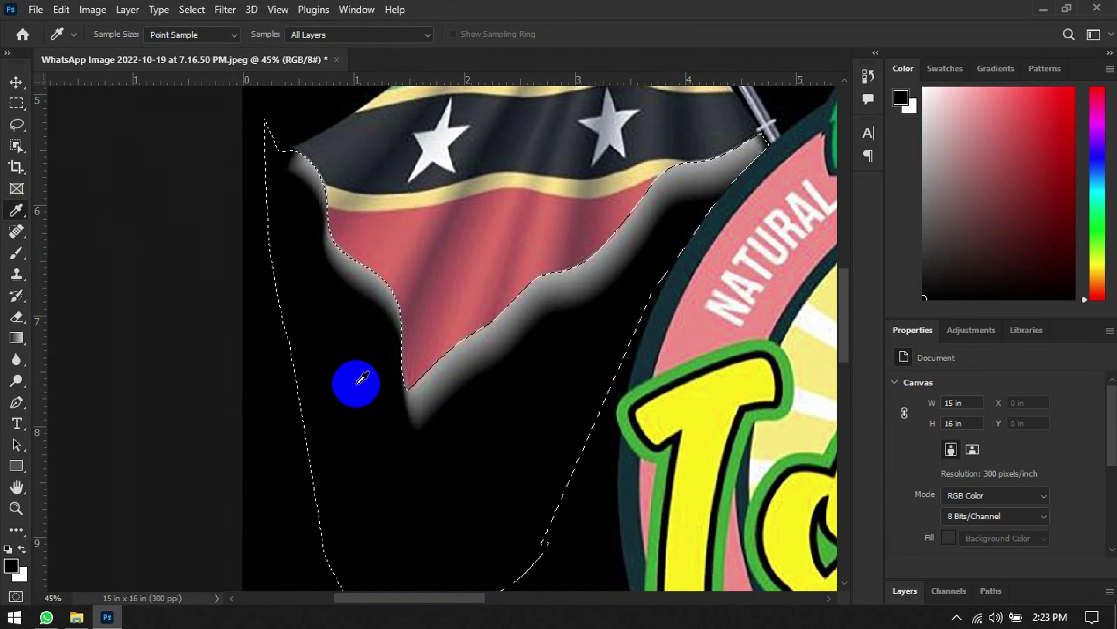
{"action": "key", "text": "alt+BackSpace"}
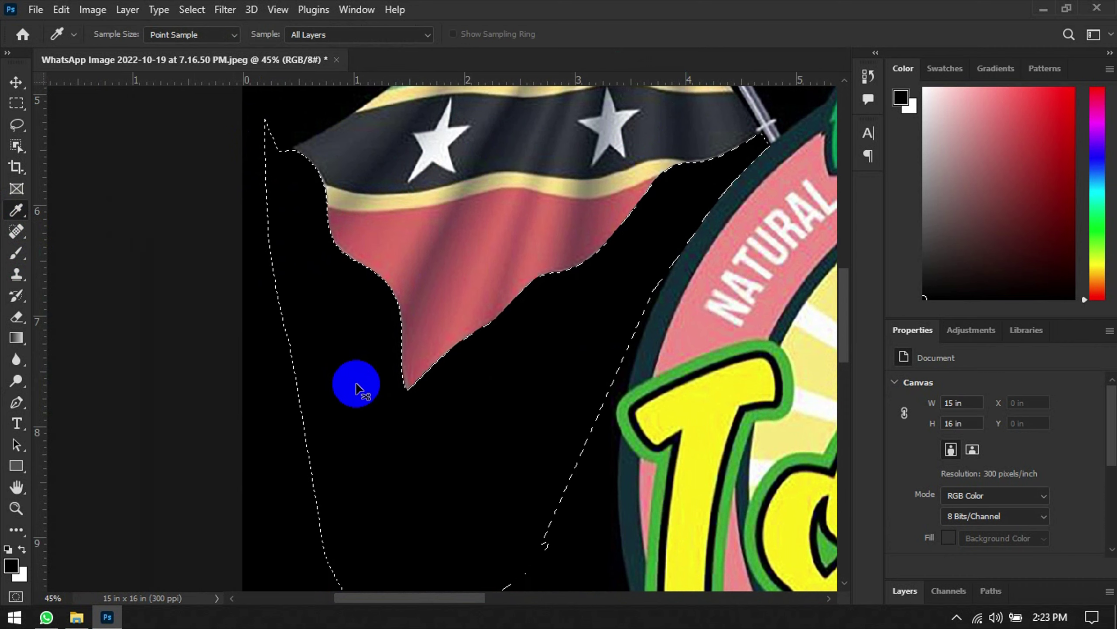
{"action": "key", "text": "ctrl+d"}
Step: Start a new Pen tool path below the right flag and trace around the green-outlined tip of Island's "d" to the badge rim
{"action": "scroll", "coordinate": [375, 378], "scroll_direction": "down", "scroll_amount": 10}
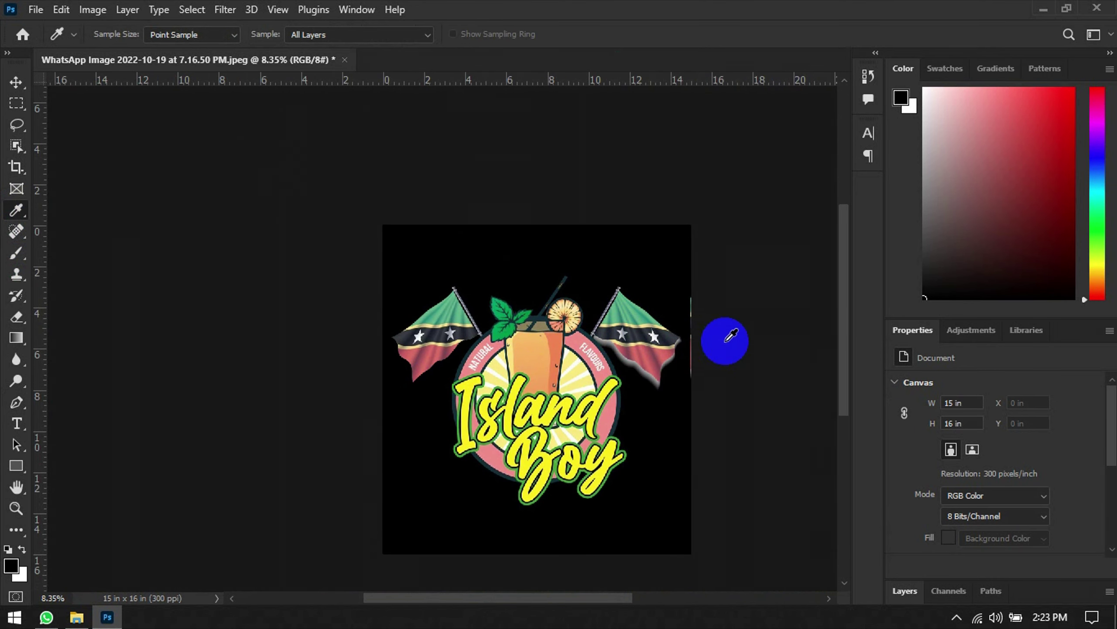
{"action": "scroll", "coordinate": [721, 337], "scroll_direction": "up", "scroll_amount": 2}
{"action": "left_click_drag", "start_coordinate": [689, 350], "coordinate": [501, 304]}
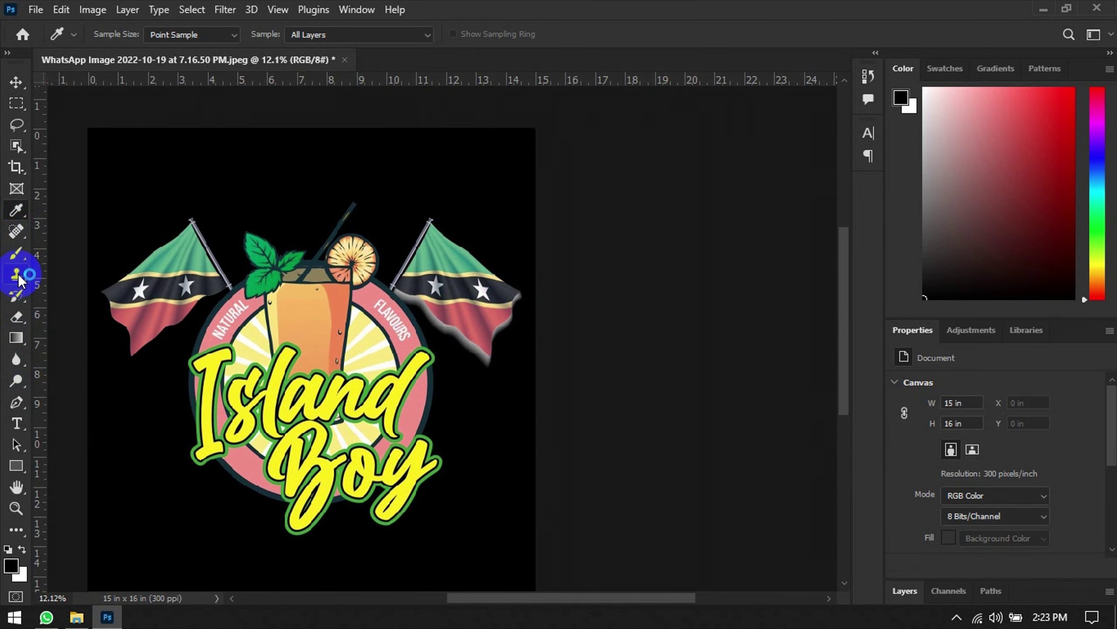
{"action": "left_click", "coordinate": [17, 401]}
{"action": "scroll", "coordinate": [460, 334], "scroll_direction": "up", "scroll_amount": 1}
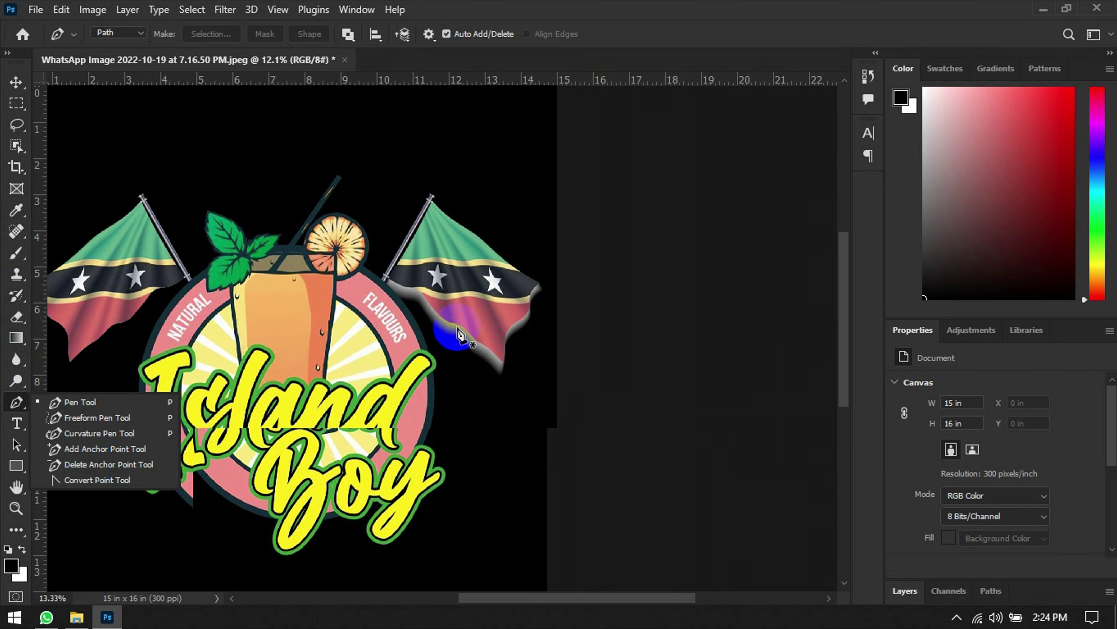
{"action": "scroll", "coordinate": [459, 335], "scroll_direction": "up", "scroll_amount": 5}
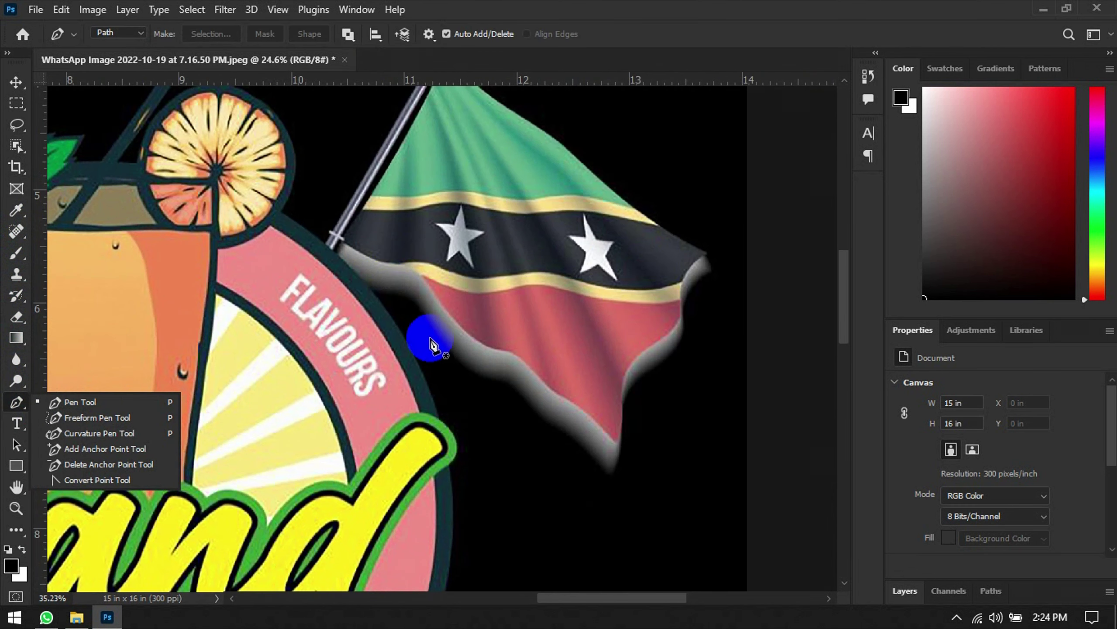
{"action": "scroll", "coordinate": [434, 346], "scroll_direction": "up", "scroll_amount": 2}
{"action": "left_click", "coordinate": [526, 534]}
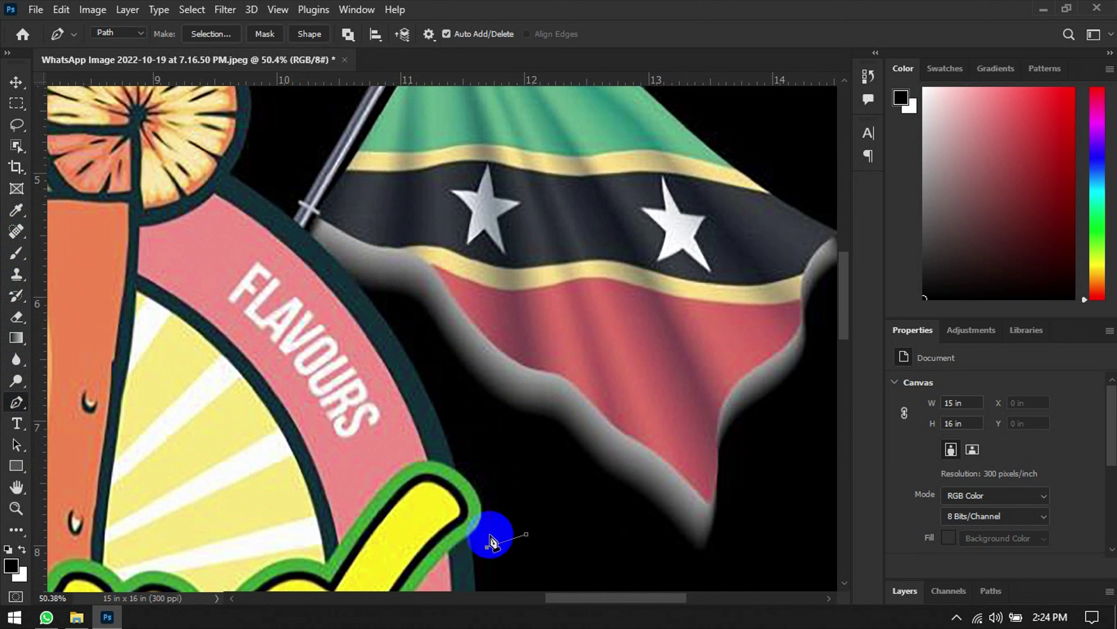
{"action": "left_click", "coordinate": [487, 547]}
{"action": "left_click", "coordinate": [488, 517]}
{"action": "left_click", "coordinate": [479, 487]}
{"action": "left_click", "coordinate": [456, 470]}
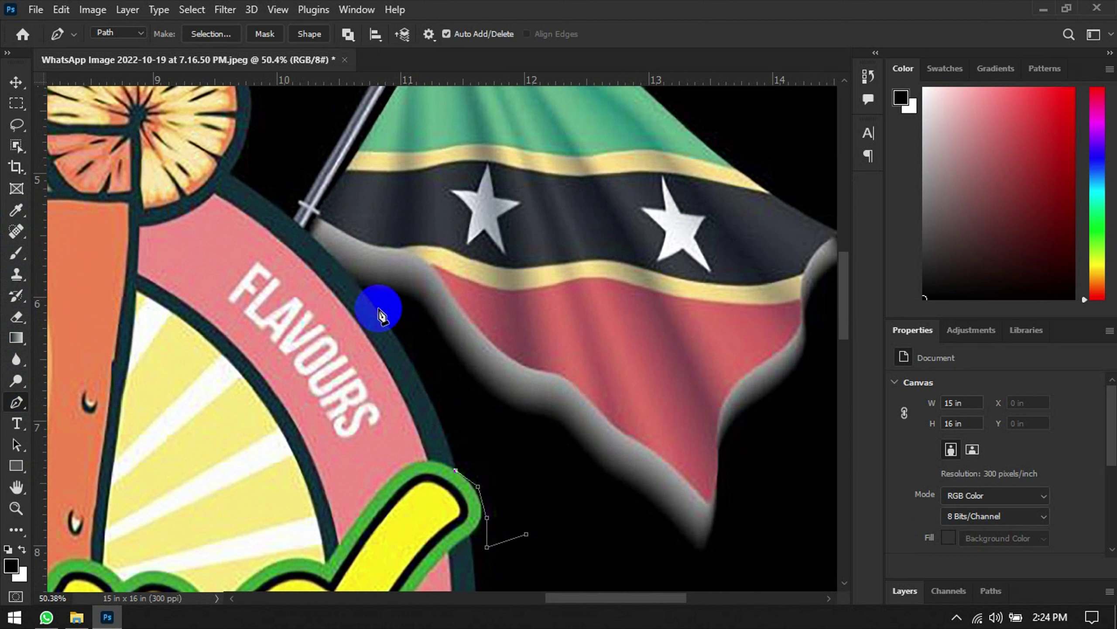
Step: Extend the path up the badge's outer rim and around the right flagpole's base to the flag's inner corner
{"action": "left_click_drag", "start_coordinate": [375, 308], "coordinate": [327, 249]}
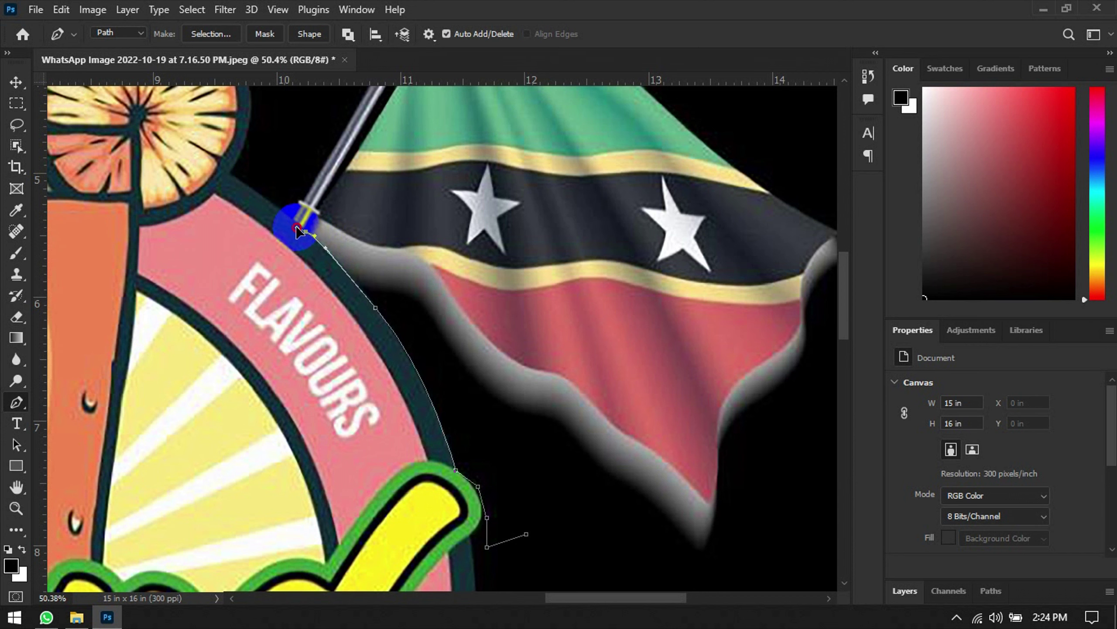
{"action": "left_click_drag", "start_coordinate": [298, 229], "coordinate": [317, 230]}
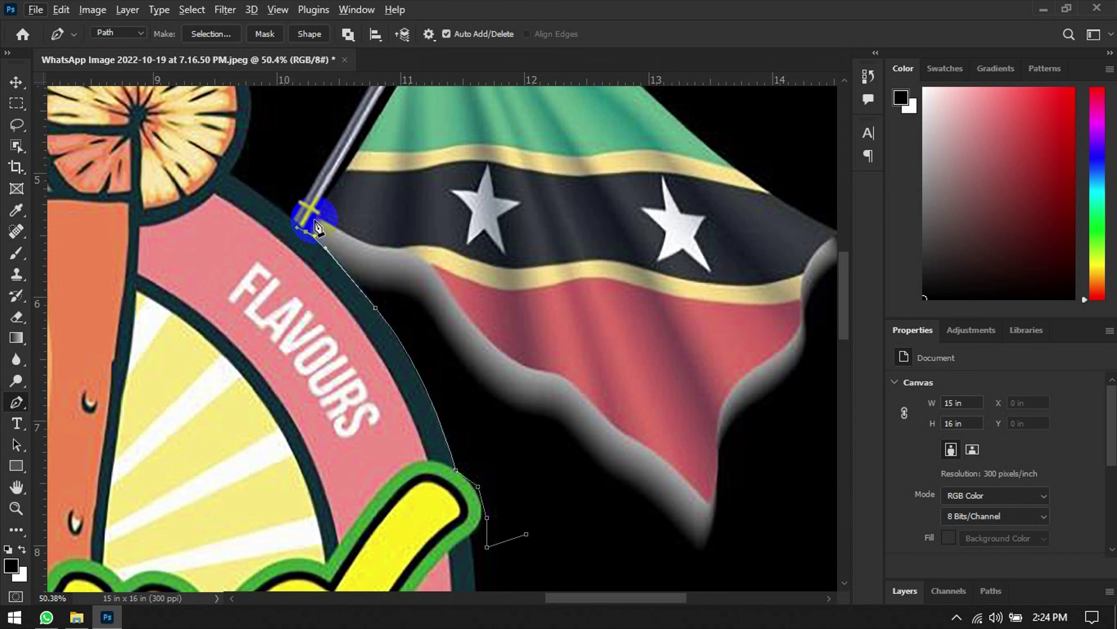
{"action": "scroll", "coordinate": [318, 227], "scroll_direction": "up", "scroll_amount": 5}
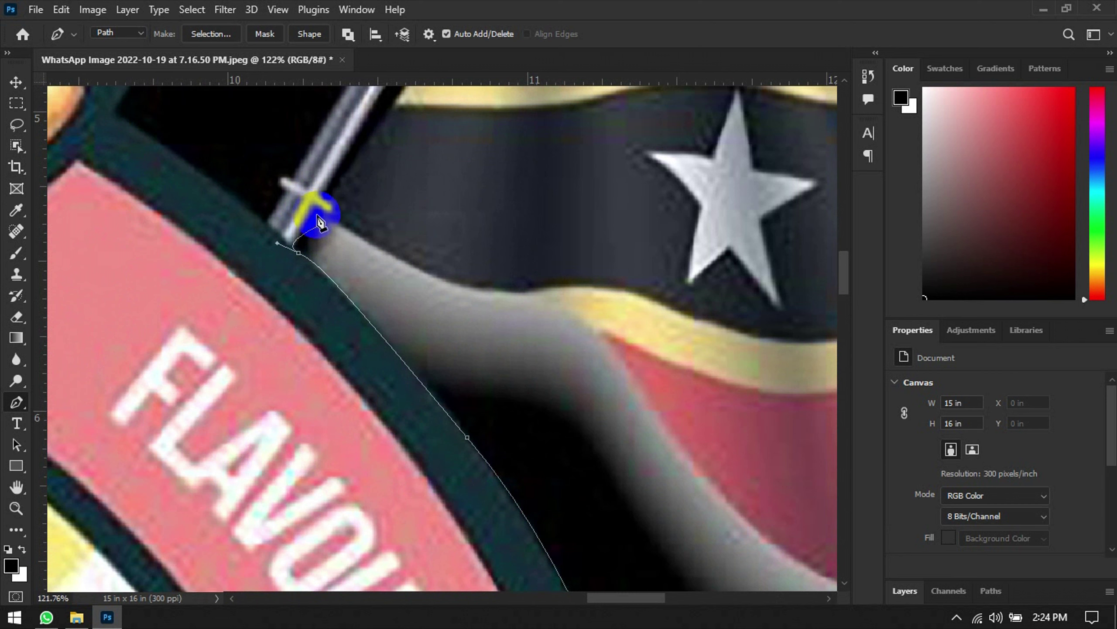
{"action": "left_click", "coordinate": [326, 215]}
Step: Trace the right flag's lower edge from the pole along the black and yellow stripes into the red stripe
{"action": "left_click_drag", "start_coordinate": [420, 269], "coordinate": [448, 279]}
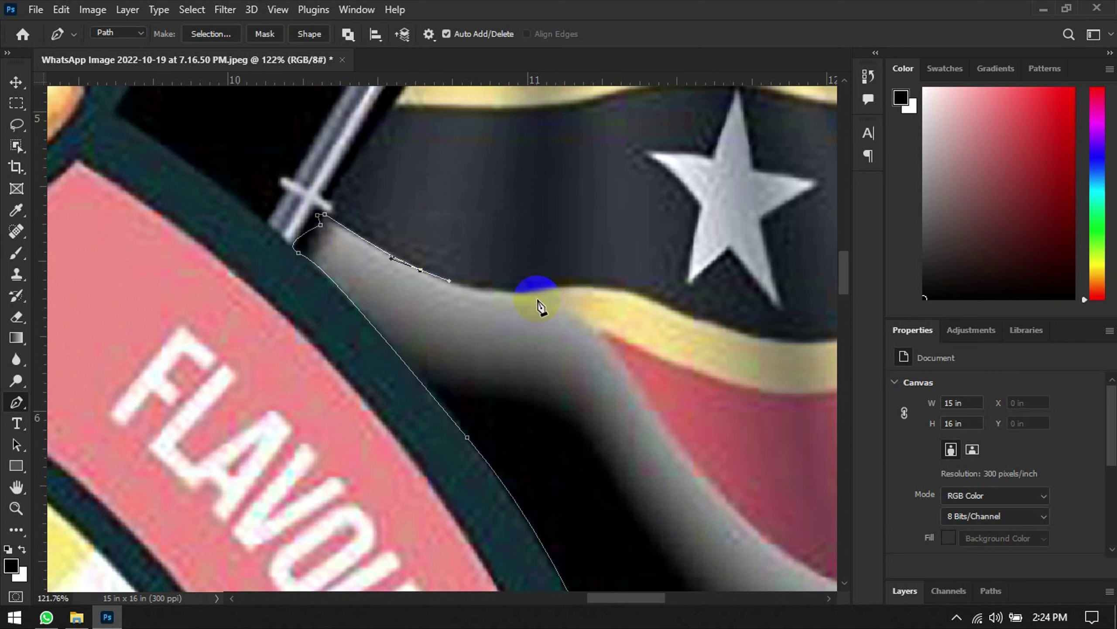
{"action": "left_click_drag", "start_coordinate": [591, 327], "coordinate": [612, 353]}
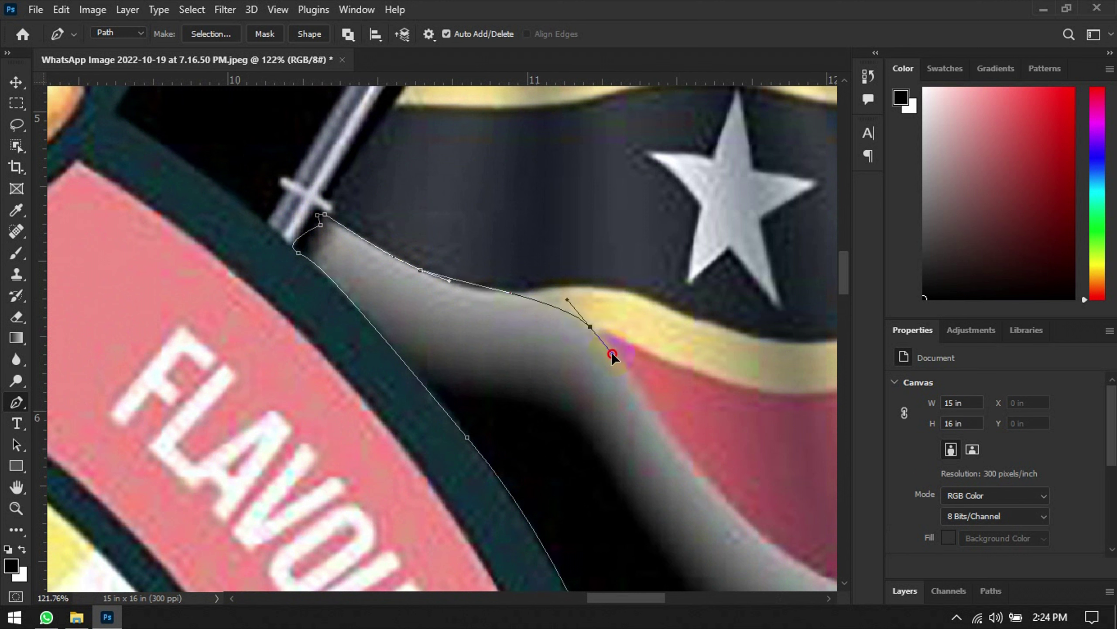
{"action": "key", "text": "ctrl+z"}
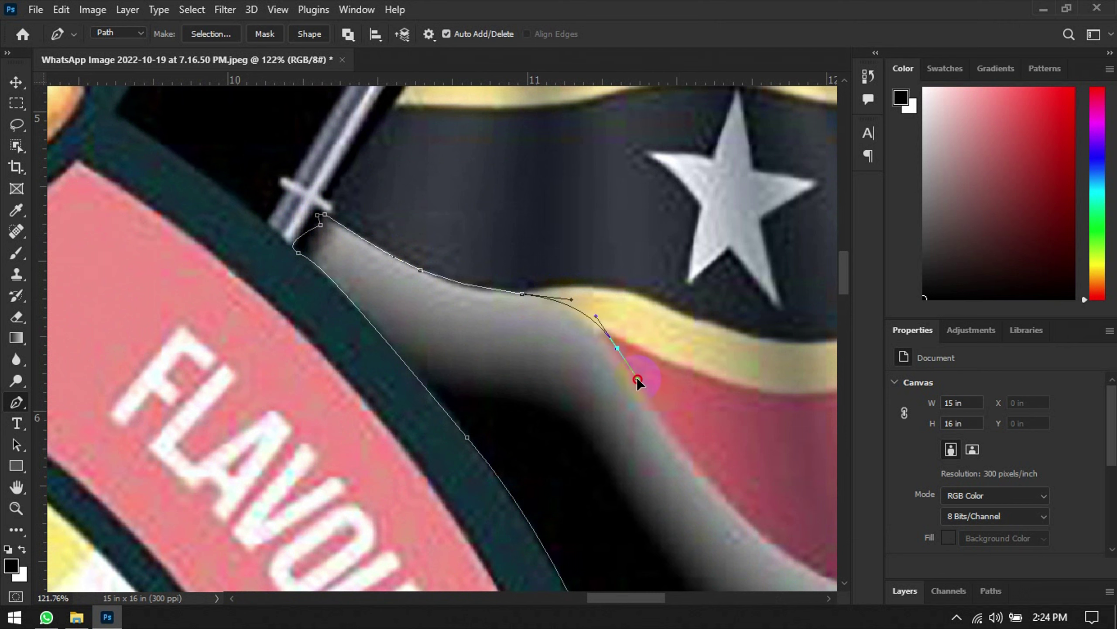
{"action": "left_click_drag", "start_coordinate": [531, 338], "coordinate": [358, 248]}
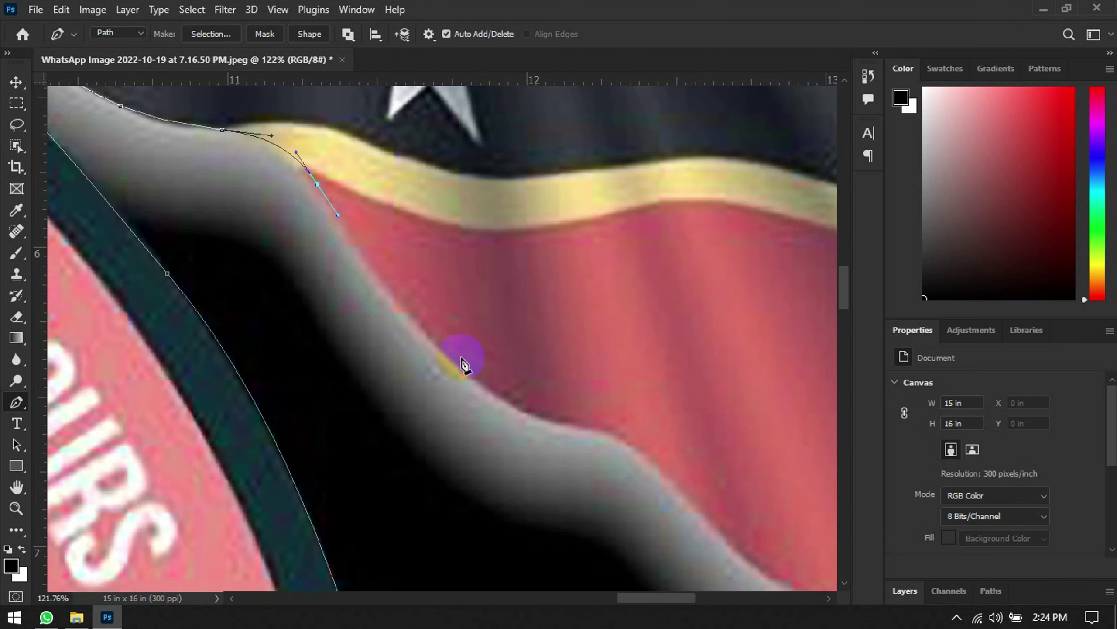
{"action": "left_click_drag", "start_coordinate": [499, 399], "coordinate": [593, 455]}
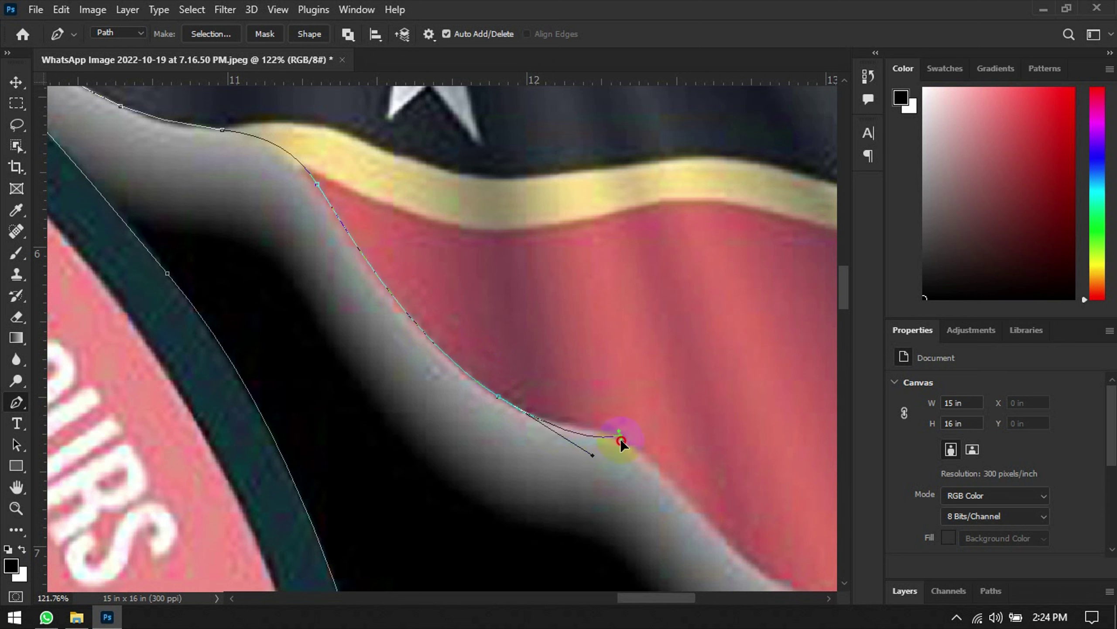
Step: Continue the path along the red stripe's lower edge and around the right flag's lowest tip
{"action": "left_click_drag", "start_coordinate": [593, 455], "coordinate": [319, 236]}
{"action": "scroll", "coordinate": [540, 429], "scroll_direction": "down", "scroll_amount": 3}
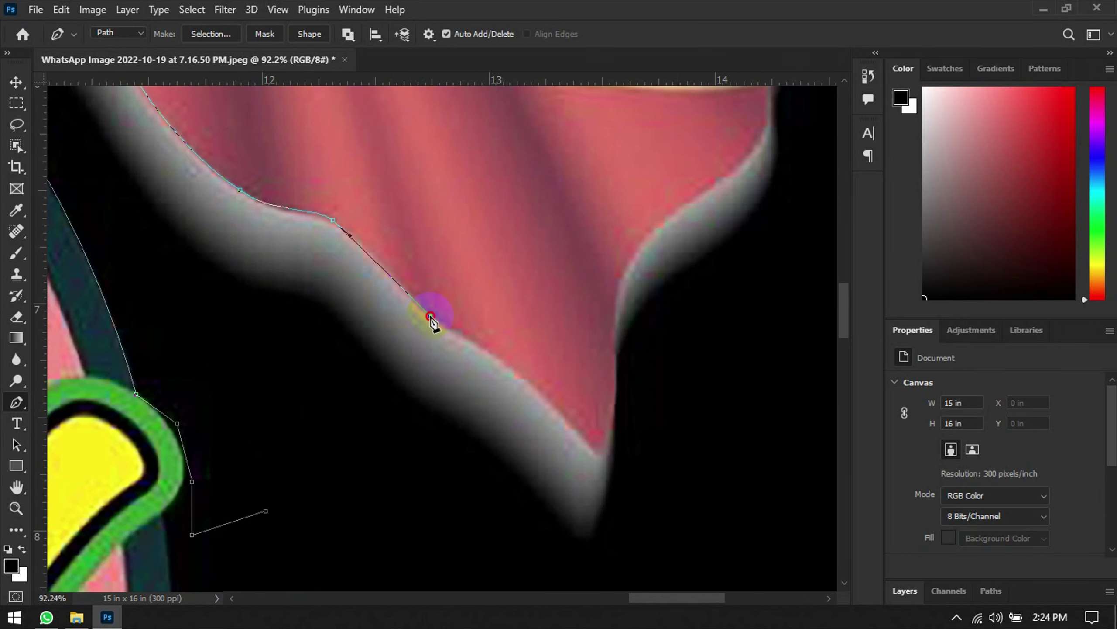
{"action": "left_click", "coordinate": [502, 358]}
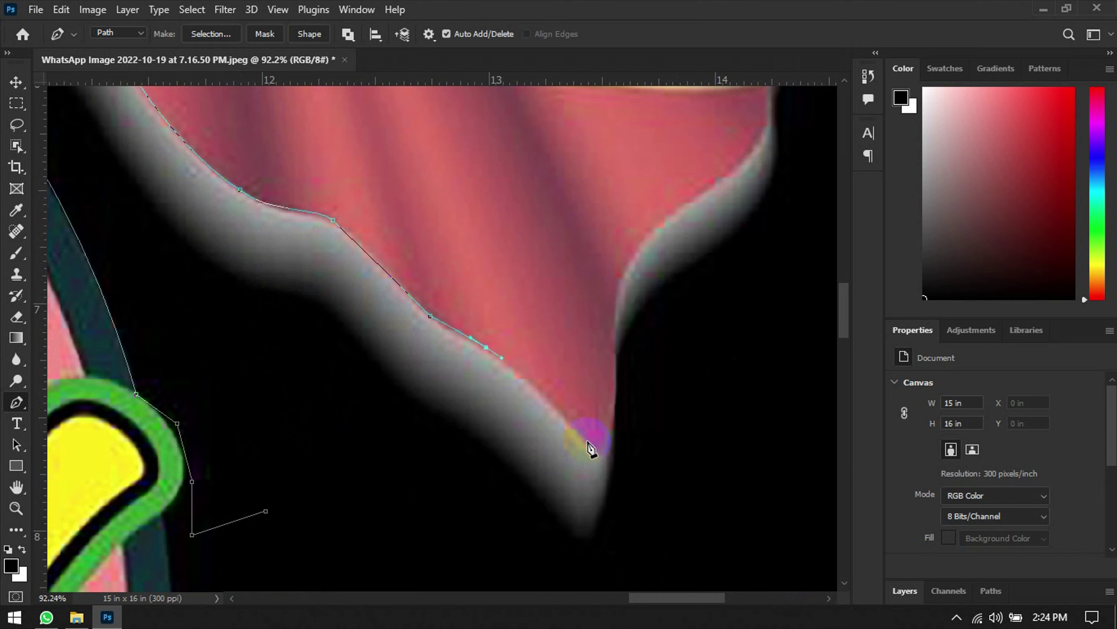
{"action": "left_click_drag", "start_coordinate": [588, 441], "coordinate": [602, 462]}
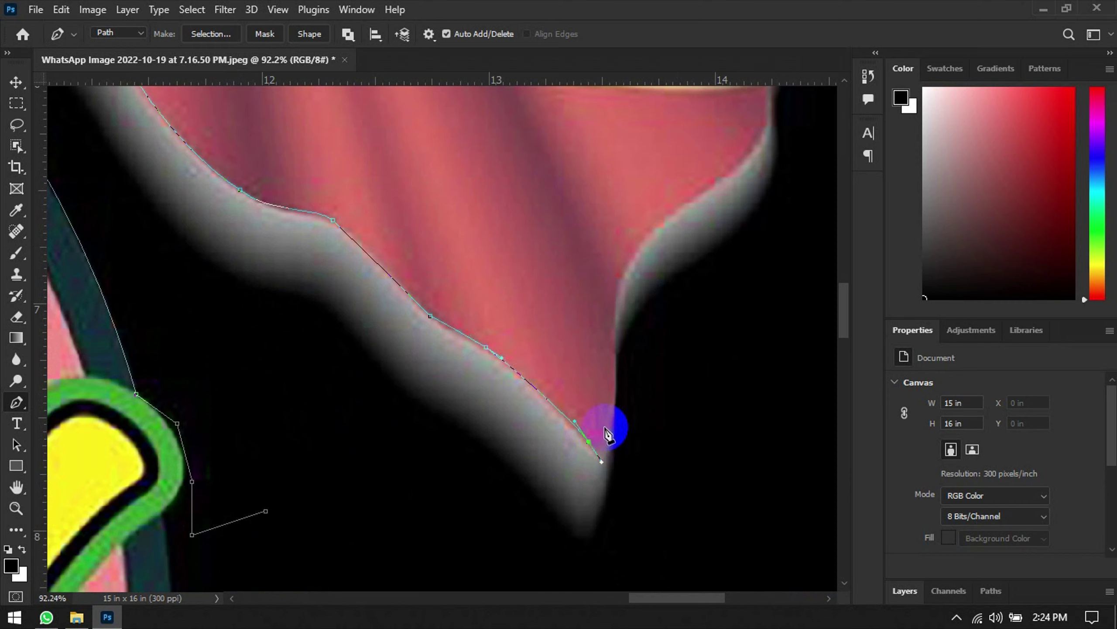
{"action": "left_click_drag", "start_coordinate": [610, 424], "coordinate": [612, 404]}
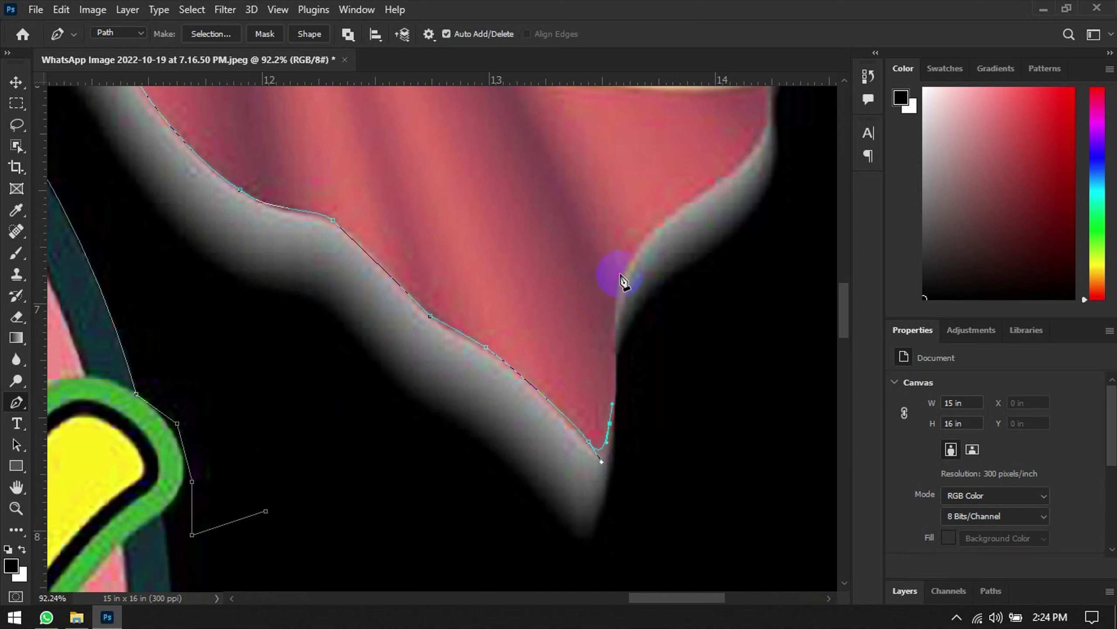
Step: Trace the right flag's outer edge from the lowest tip up to its outer corner and just beyond into the background
{"action": "left_click_drag", "start_coordinate": [629, 268], "coordinate": [659, 227]}
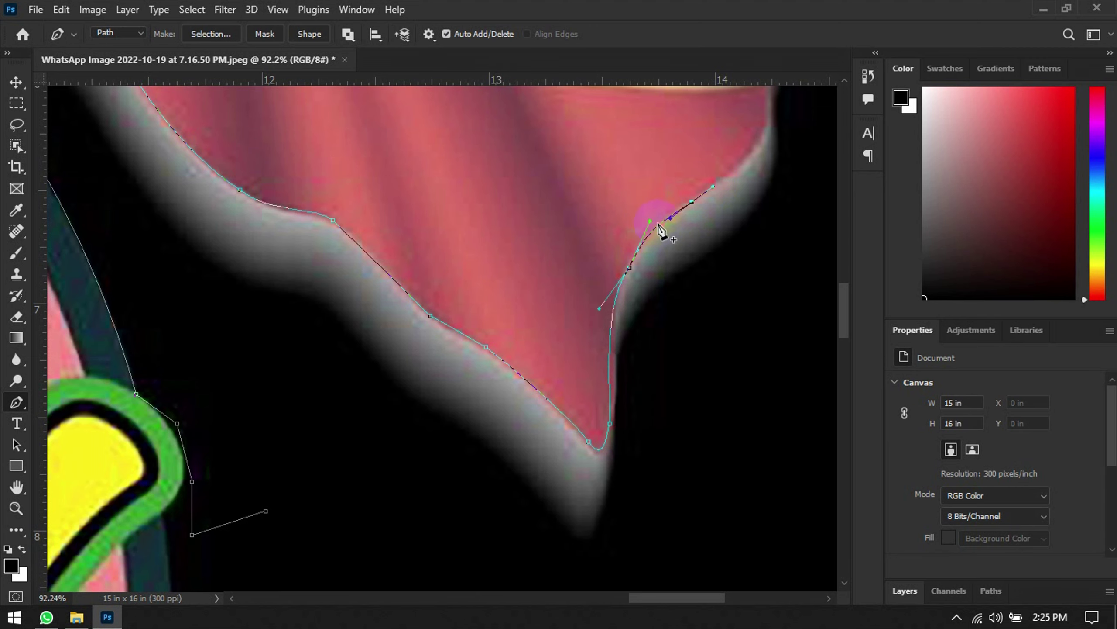
{"action": "left_click_drag", "start_coordinate": [660, 226], "coordinate": [511, 404]}
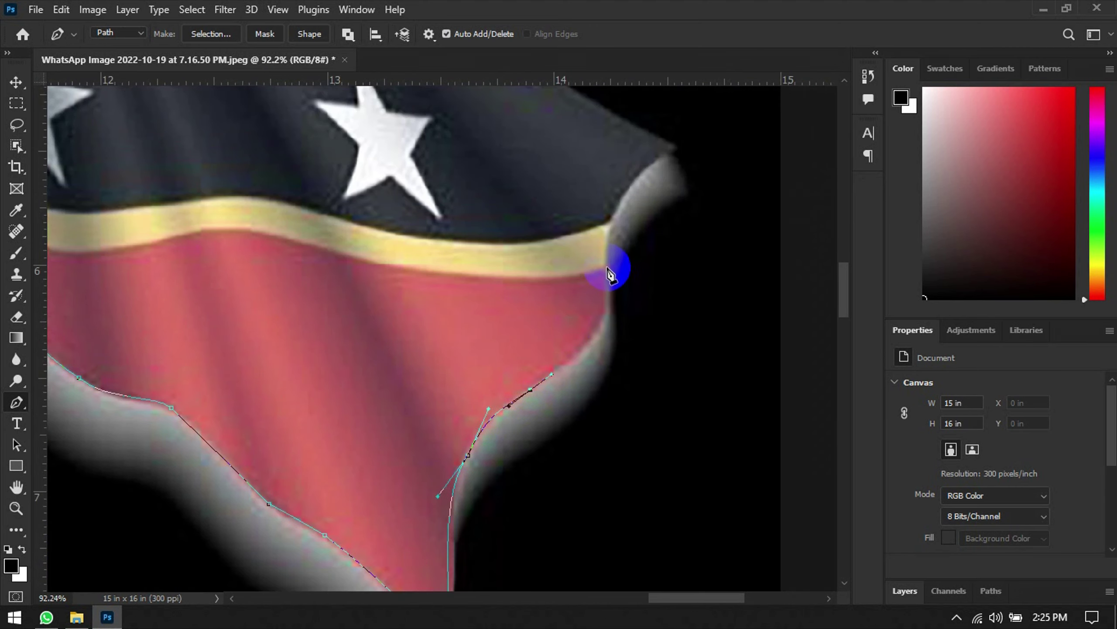
{"action": "mouse_move", "coordinate": [606, 267]}
{"action": "left_mouse_down"}
{"action": "mouse_move", "coordinate": [599, 197]}
{"action": "mouse_move", "coordinate": [621, 243]}
{"action": "mouse_move", "coordinate": [609, 264]}
{"action": "left_mouse_up"}
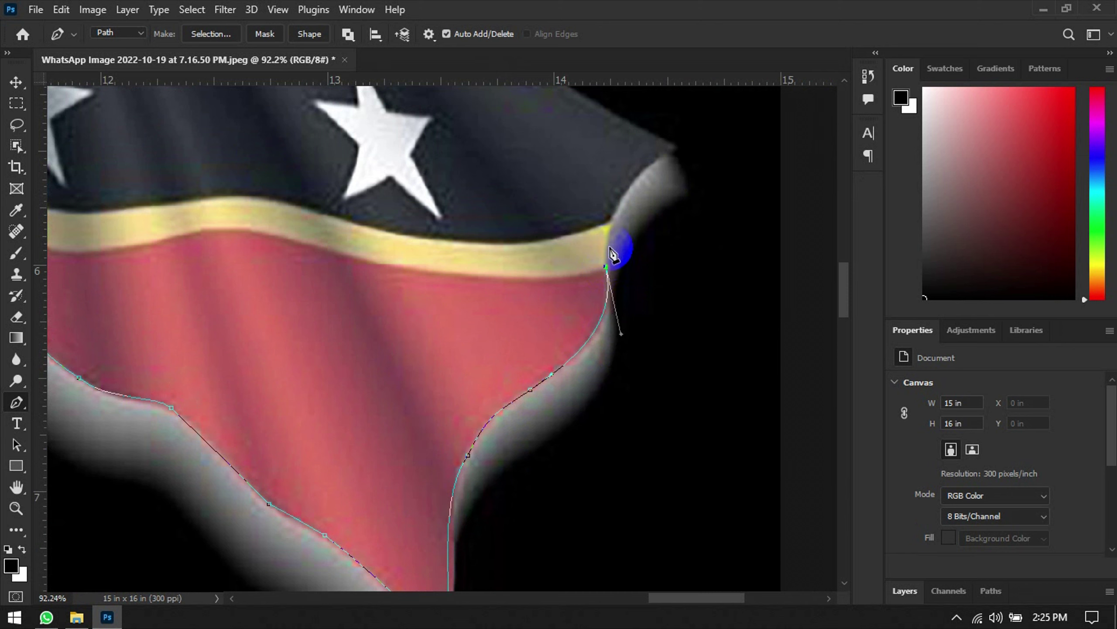
{"action": "mouse_move", "coordinate": [667, 153]}
{"action": "left_mouse_down"}
{"action": "mouse_move", "coordinate": [726, 140]}
{"action": "mouse_move", "coordinate": [741, 110]}
{"action": "mouse_move", "coordinate": [665, 151]}
{"action": "left_mouse_up"}
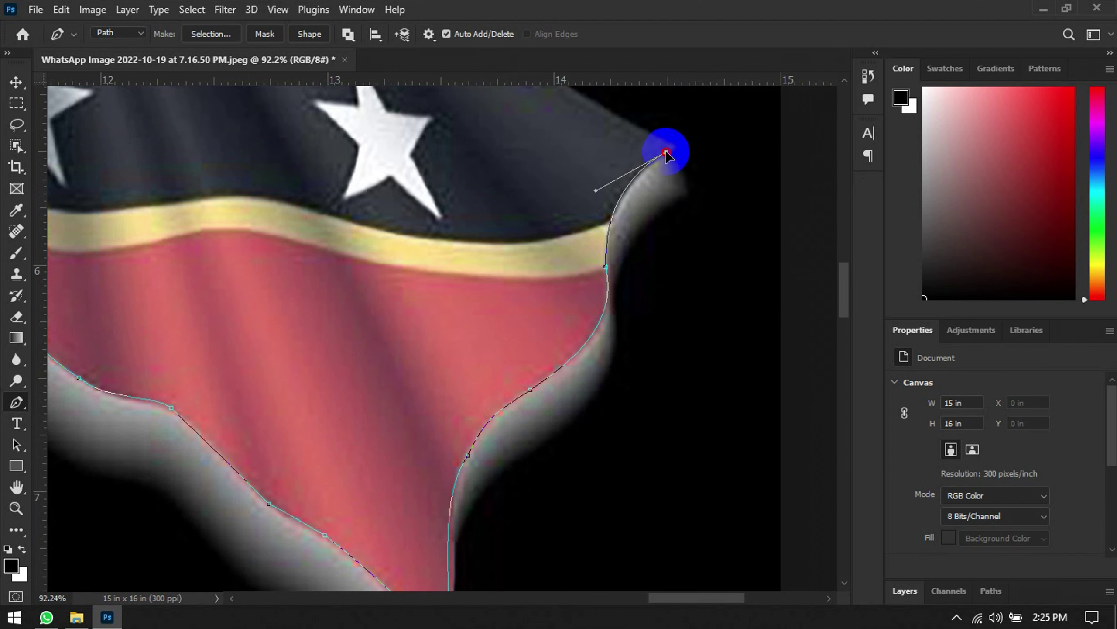
{"action": "left_click", "coordinate": [676, 147]}
{"action": "left_click", "coordinate": [730, 125]}
Step: Close the path through the black background below the right flag and convert it to a selection
{"action": "scroll", "coordinate": [732, 158], "scroll_direction": "down", "scroll_amount": 5}
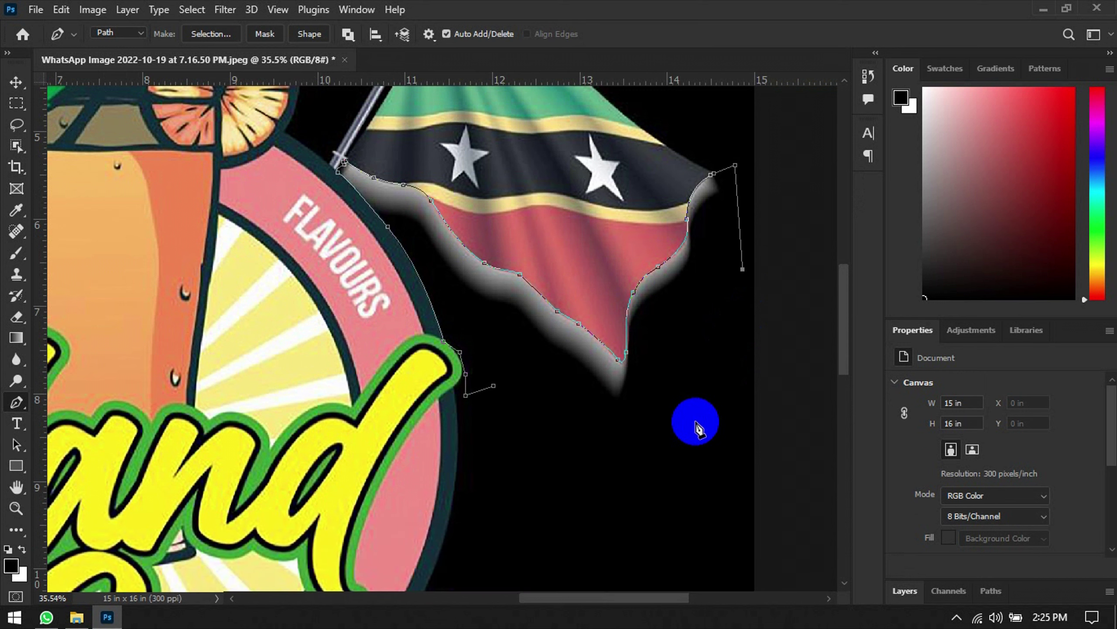
{"action": "left_click", "coordinate": [696, 460]}
{"action": "left_click", "coordinate": [629, 469]}
{"action": "left_click", "coordinate": [554, 451]}
{"action": "right_click", "coordinate": [496, 390]}
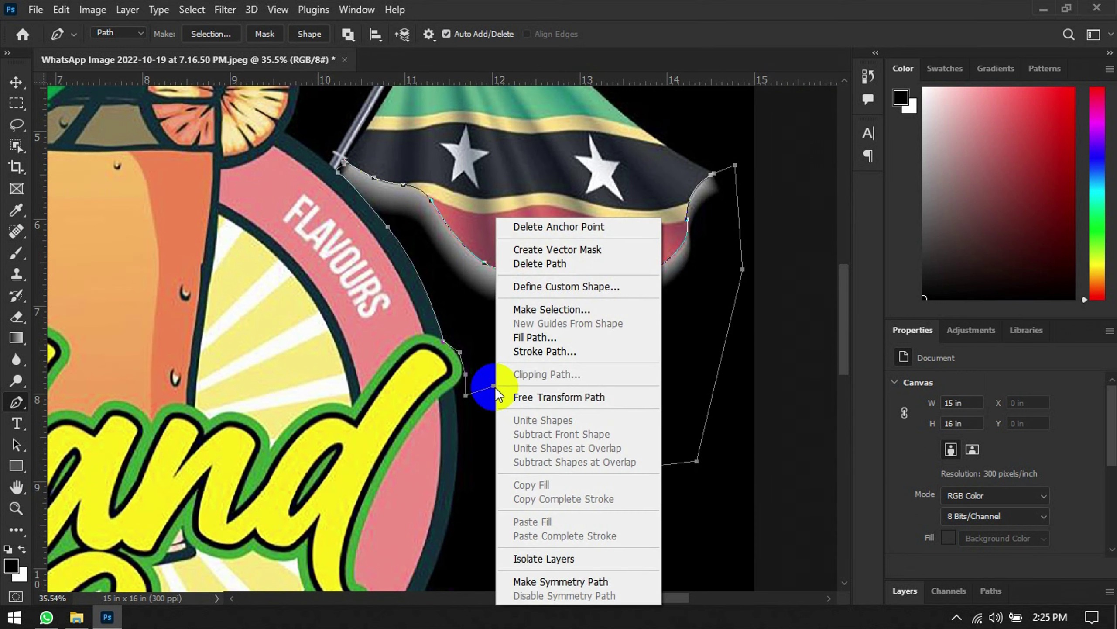
{"action": "left_click", "coordinate": [543, 313]}
{"action": "left_click", "coordinate": [640, 149]}
{"action": "key", "text": "shift+F5"}
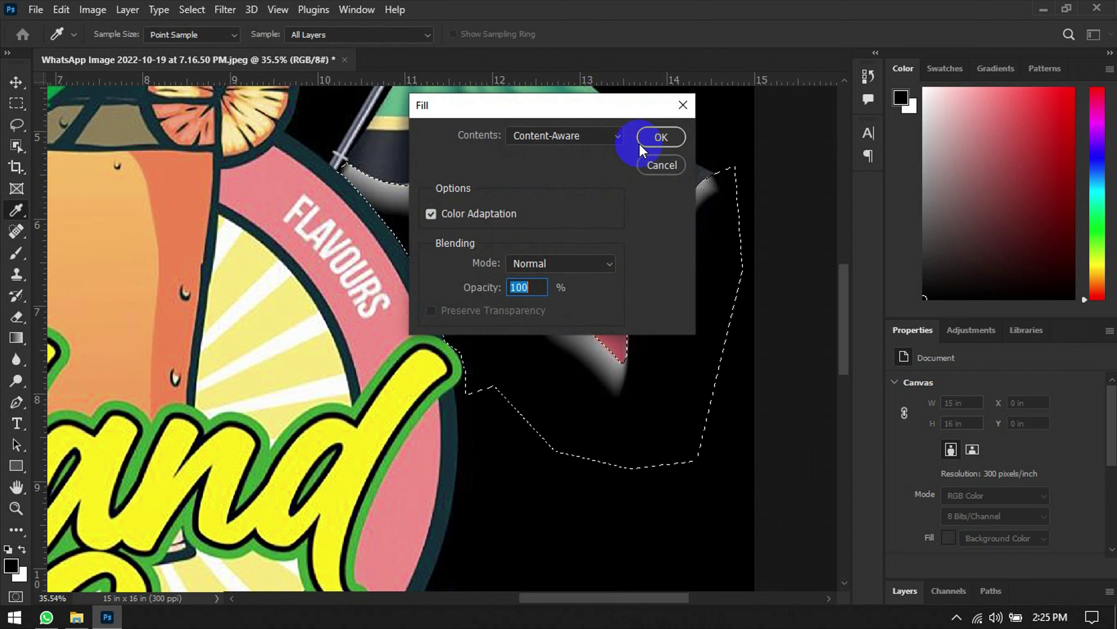
{"action": "left_click", "coordinate": [662, 164]}
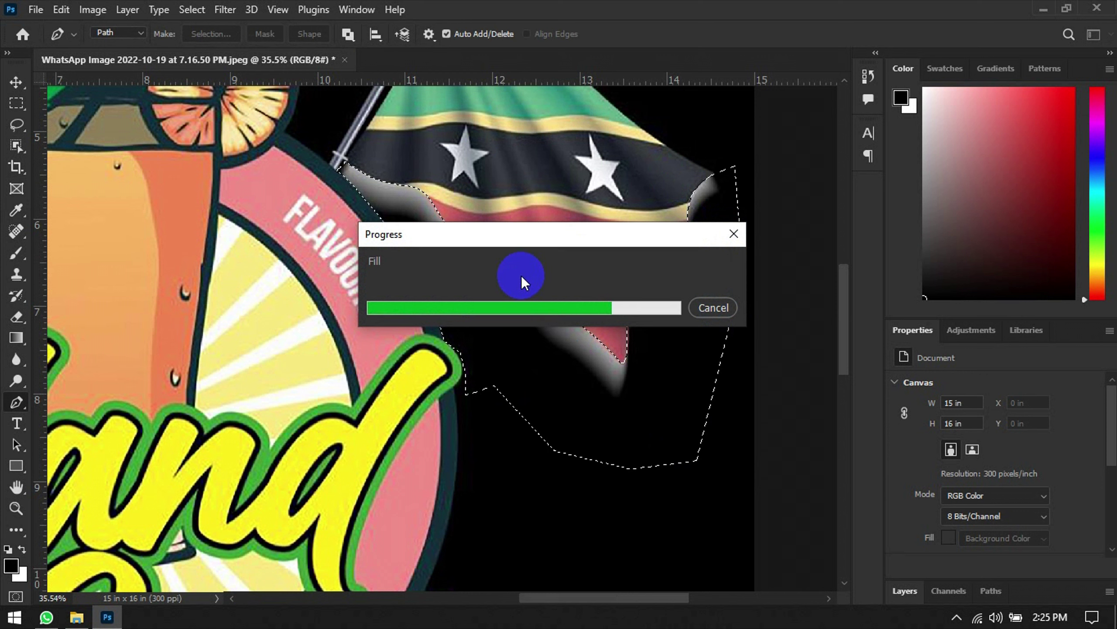
{"action": "left_click", "coordinate": [702, 312]}
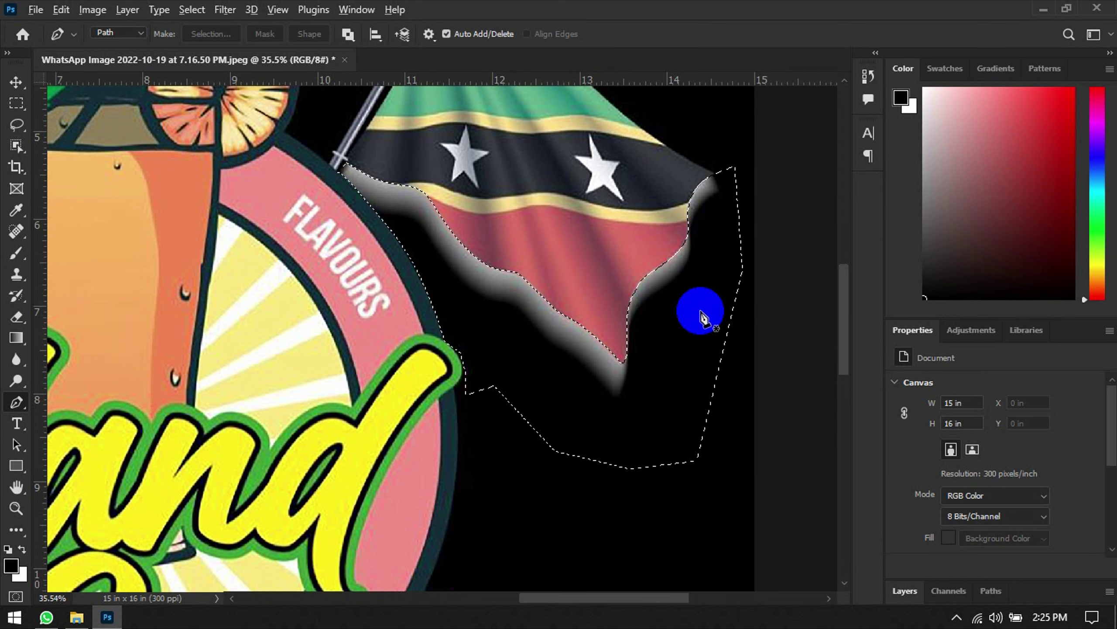
Step: Fill the selected glow around the right flag with black and deselect
{"action": "key", "text": "alt+BackSpace"}
{"action": "key", "text": "ctrl+d"}
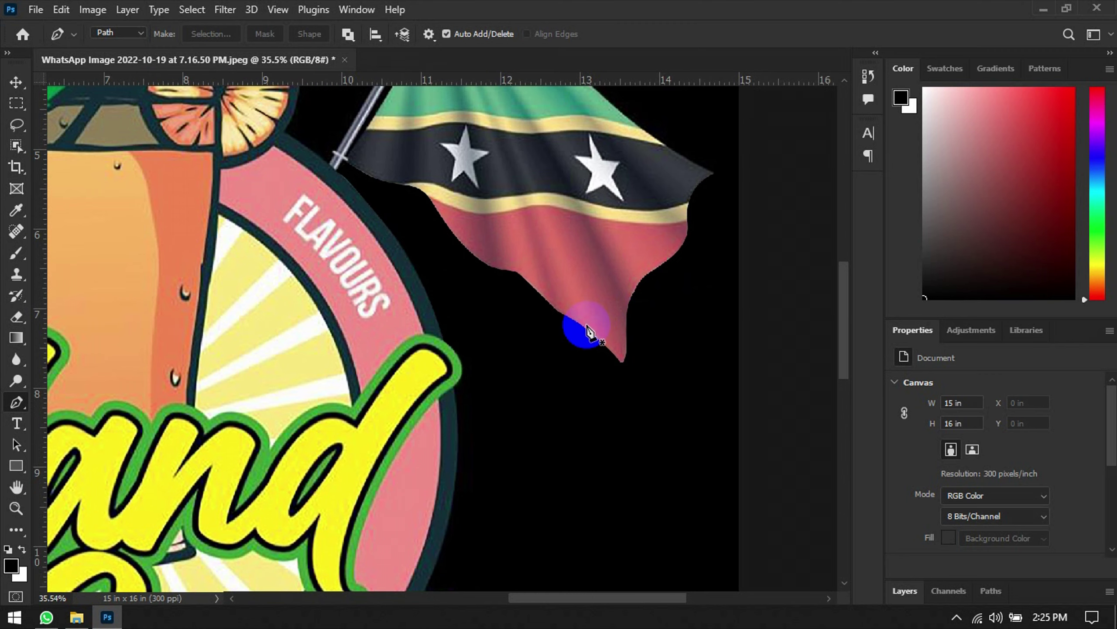
{"action": "scroll", "coordinate": [590, 330], "scroll_direction": "down", "scroll_amount": 6}
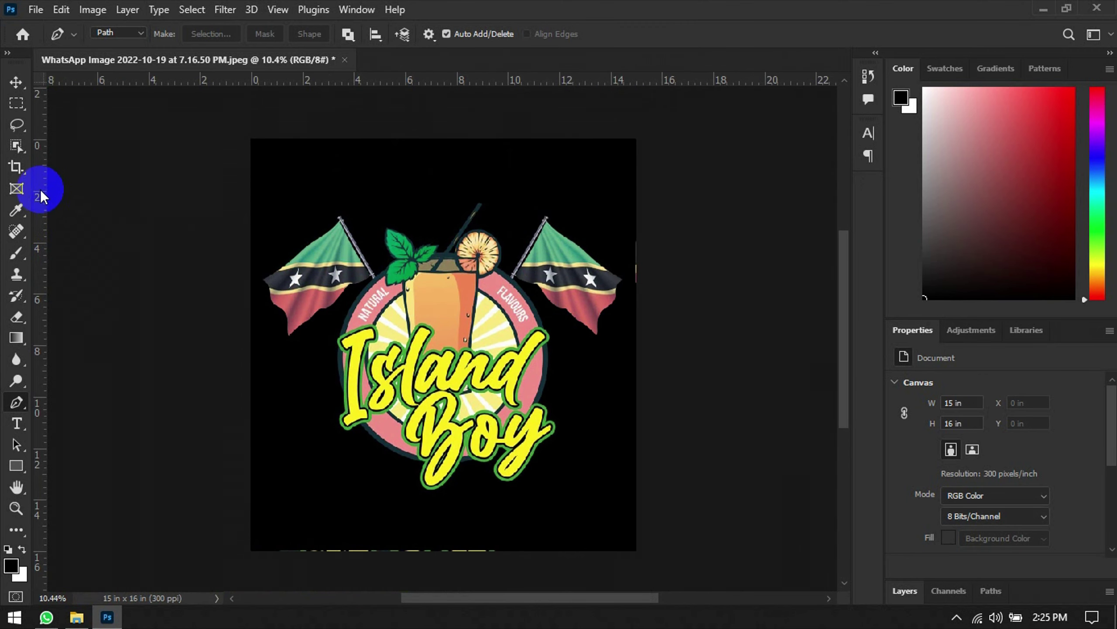
Step: Select the canvas margin outside a rectangle drawn closely around the whole logo and both flags
{"action": "left_click", "coordinate": [20, 109]}
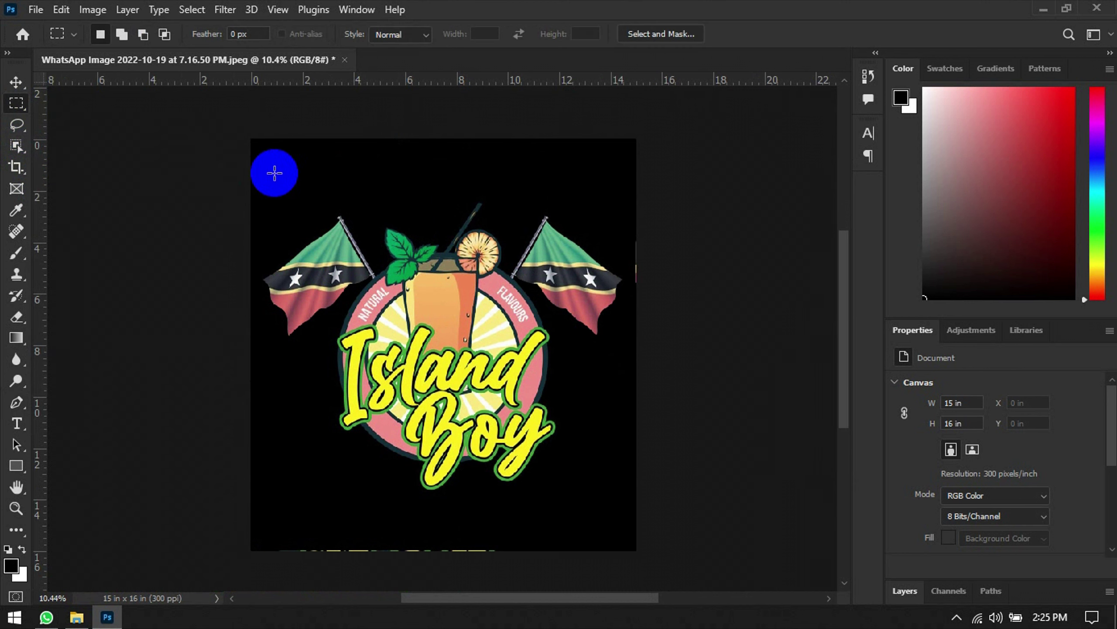
{"action": "left_click_drag", "start_coordinate": [262, 178], "coordinate": [628, 503]}
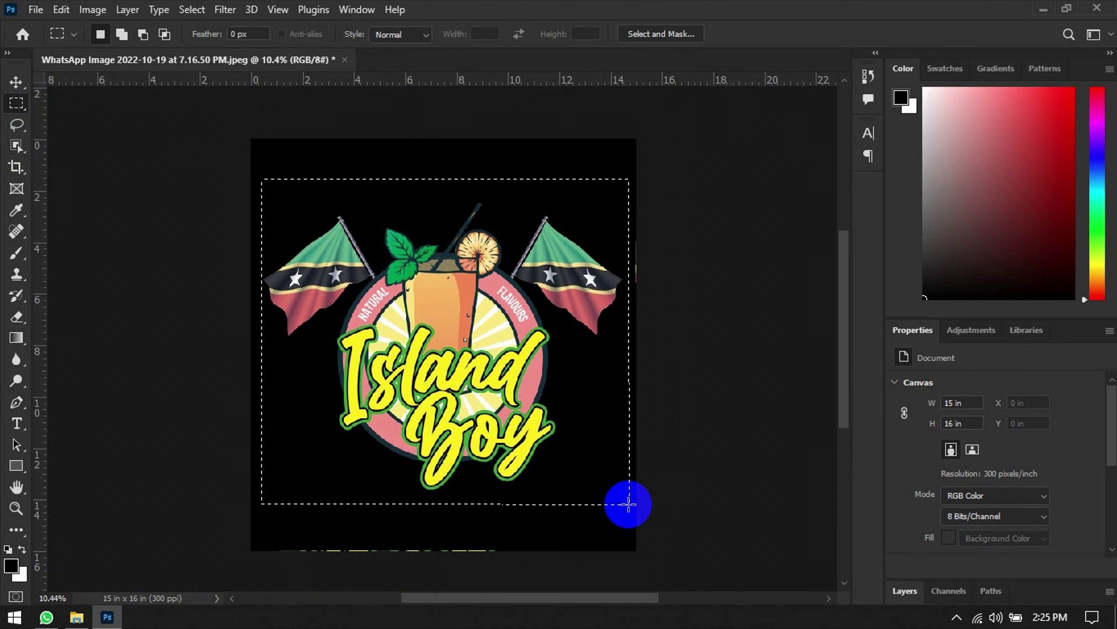
{"action": "key", "text": "ctrl+shift+i"}
Step: Convert the background into a regular layer, delete the selected margin and deselect
{"action": "left_click", "coordinate": [1025, 597]}
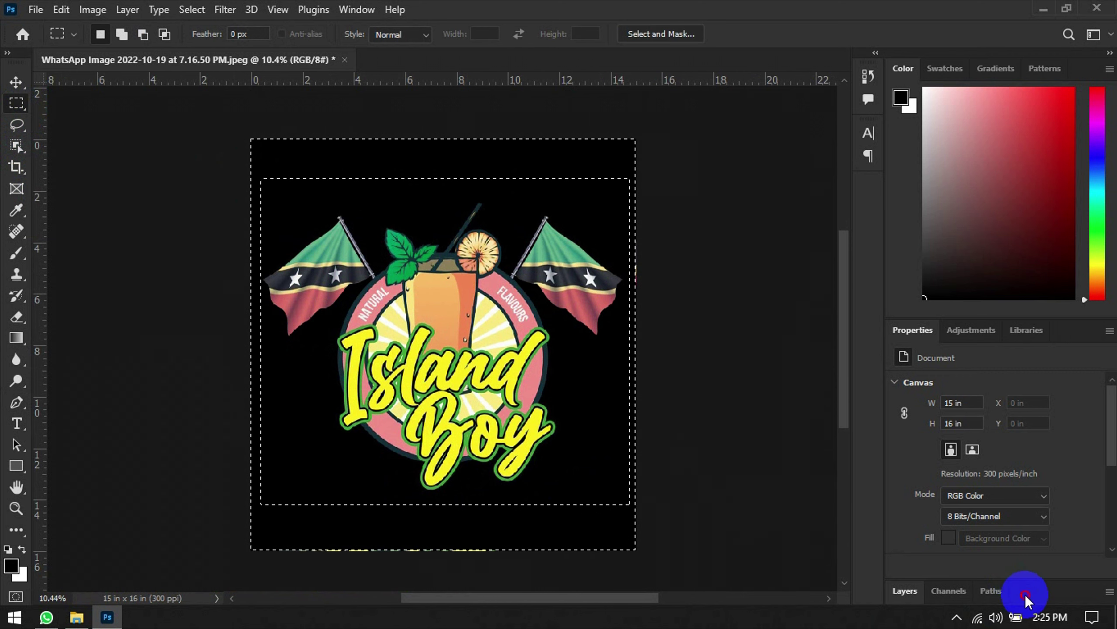
{"action": "key", "text": "ctrl+0"}
{"action": "double_click", "coordinate": [986, 490], "text": "alt"}
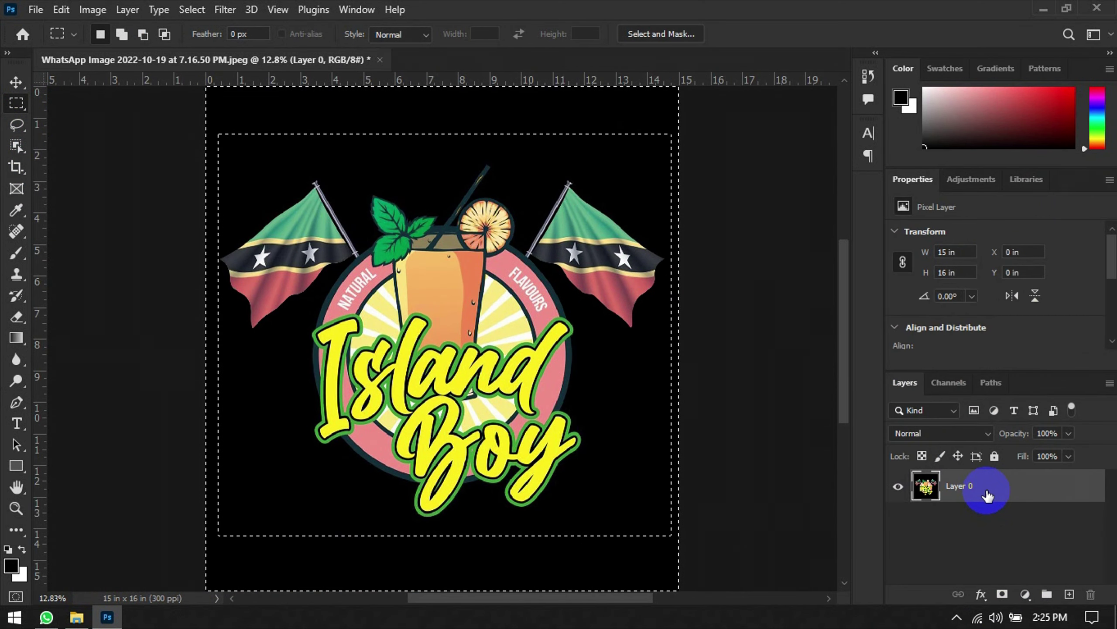
{"action": "key", "text": "Delete"}
{"action": "key", "text": "ctrl+d"}
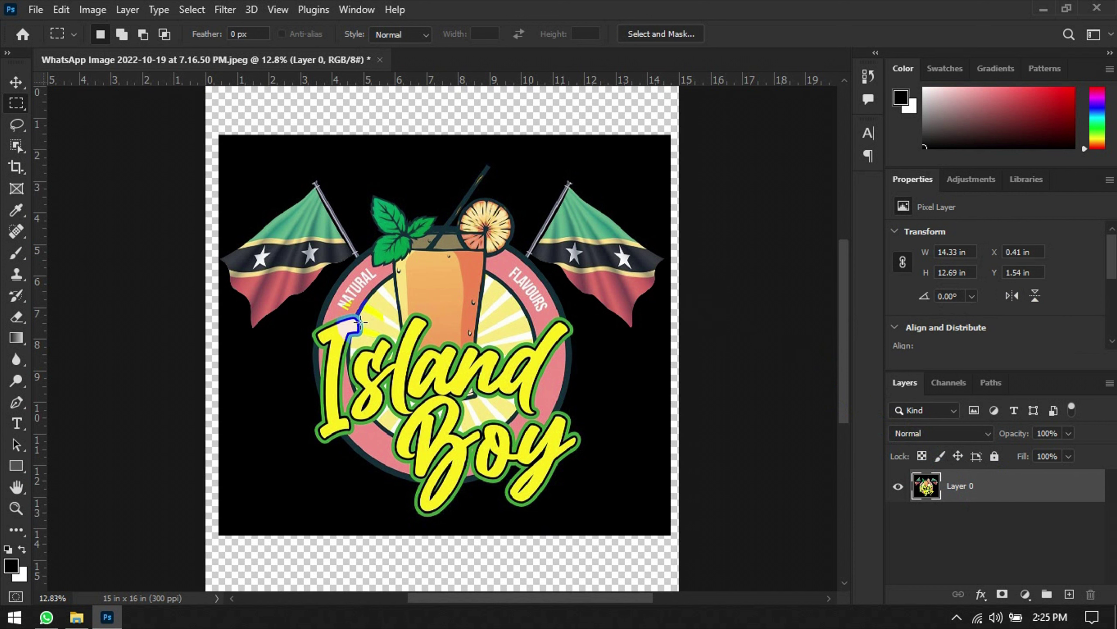
Step: Erase the black background around the logo to transparency with the Magic Eraser at tolerance 32
{"action": "left_click", "coordinate": [16, 317]}
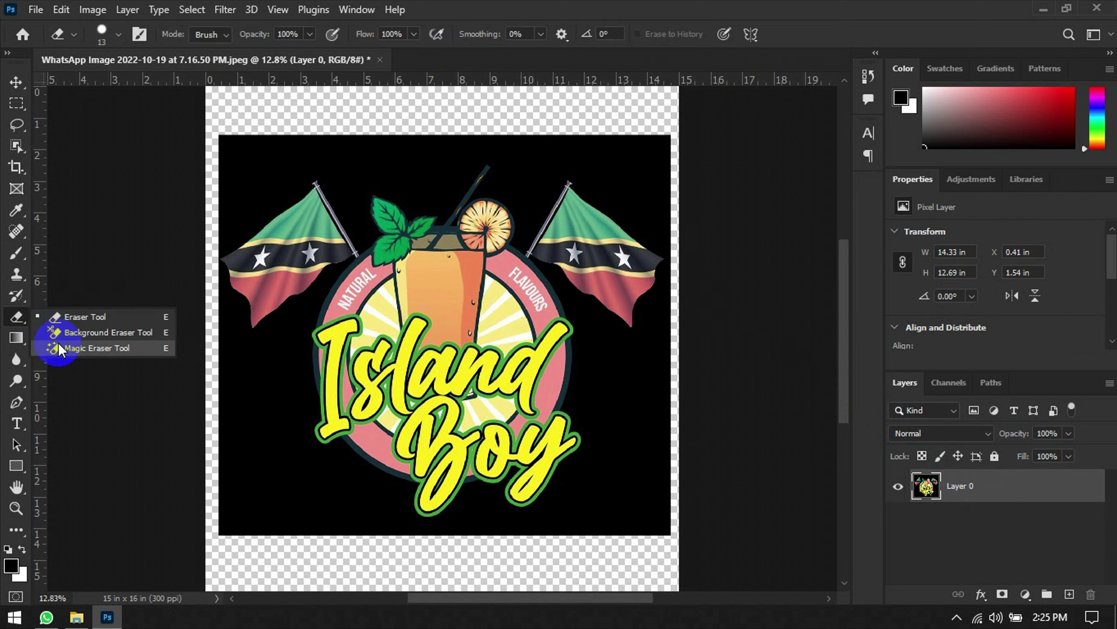
{"action": "left_click", "coordinate": [58, 348]}
{"action": "left_click", "coordinate": [241, 363]}
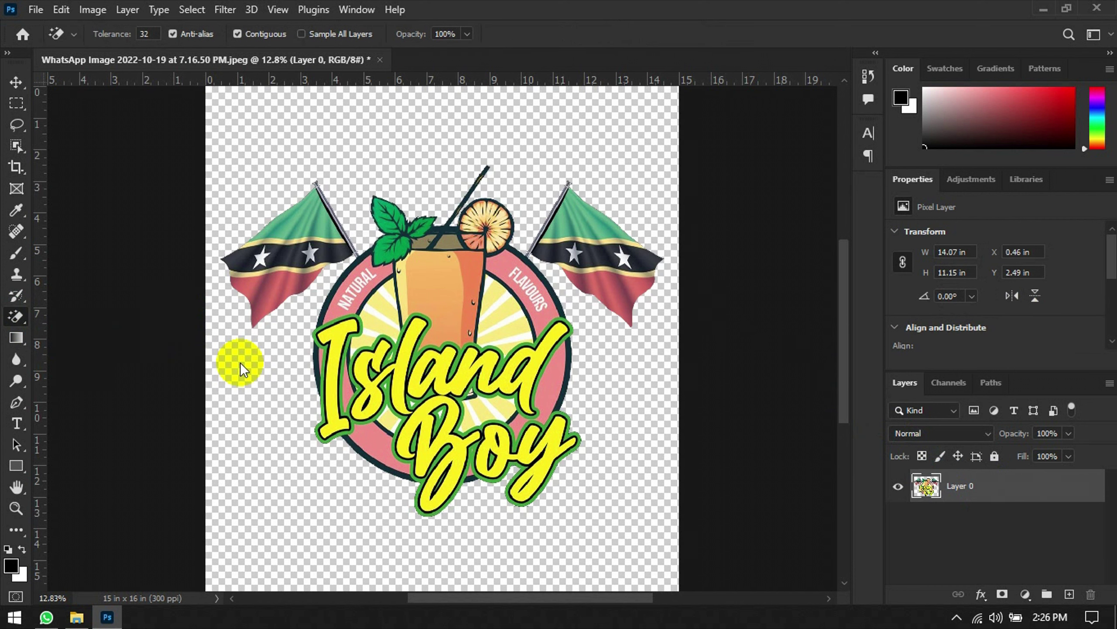
{"action": "left_click", "coordinate": [572, 466]}
{"action": "scroll", "coordinate": [518, 401], "scroll_direction": "up", "scroll_amount": 2}
Step: Duplicate the logo layer beneath itself and fill the copy with black as a backdrop
{"action": "left_click", "coordinate": [16, 82]}
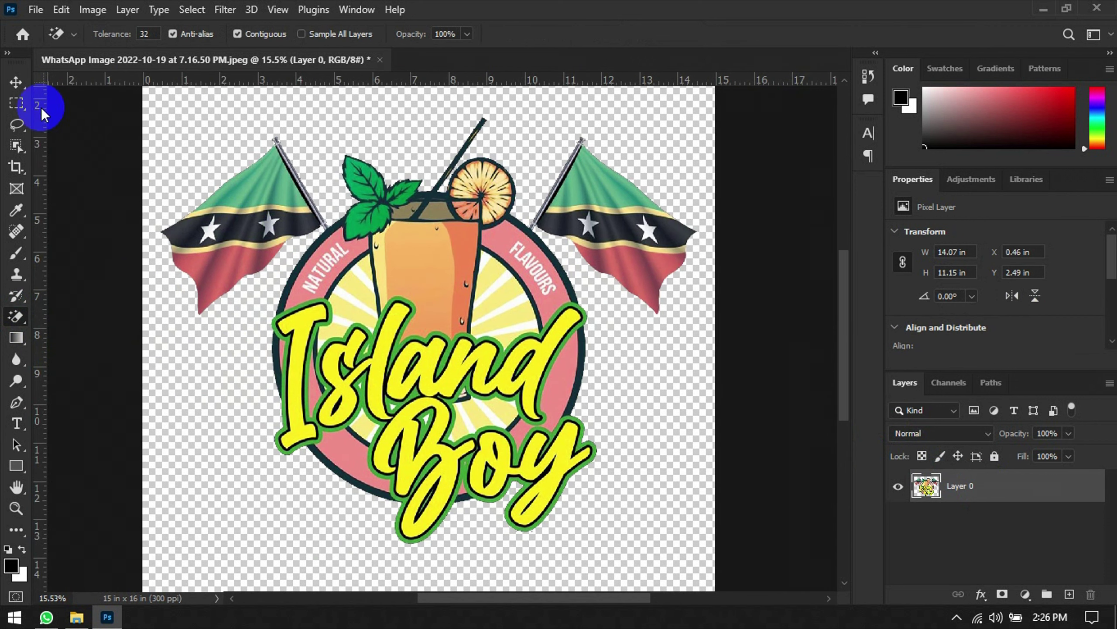
{"action": "left_click_drag", "start_coordinate": [971, 494], "coordinate": [977, 530]}
{"action": "key", "text": "alt+BackSpace"}
{"action": "scroll", "coordinate": [240, 277], "scroll_direction": "down", "scroll_amount": 2}
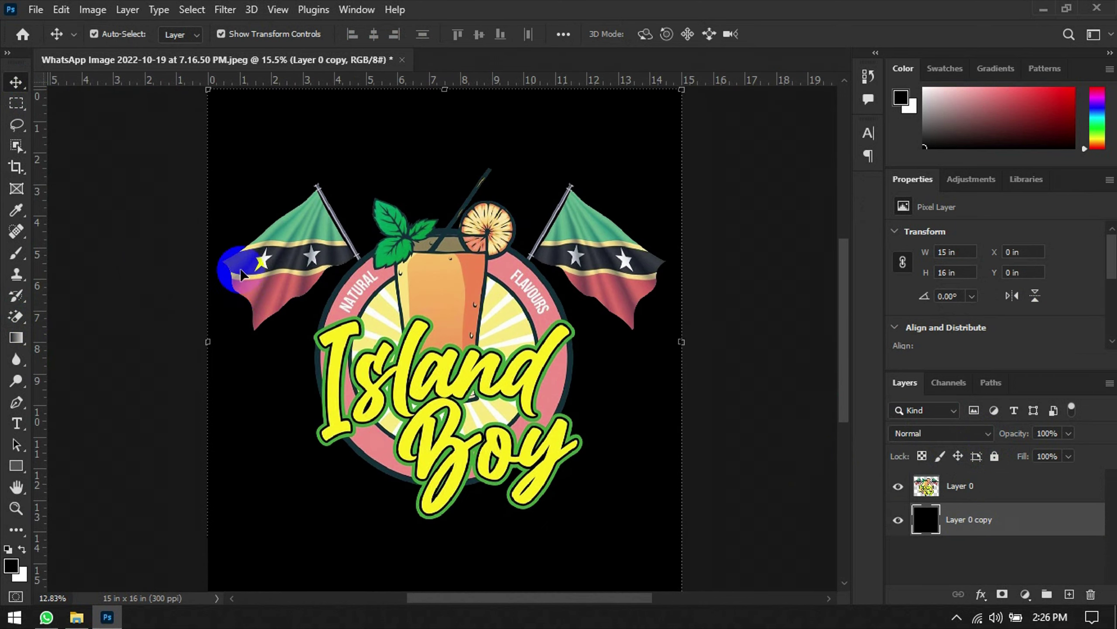
Step: Check the cut-out by shifting the logo aside and switching the visibility of the logo and black layers off and on
{"action": "left_click_drag", "start_coordinate": [437, 401], "coordinate": [572, 344]}
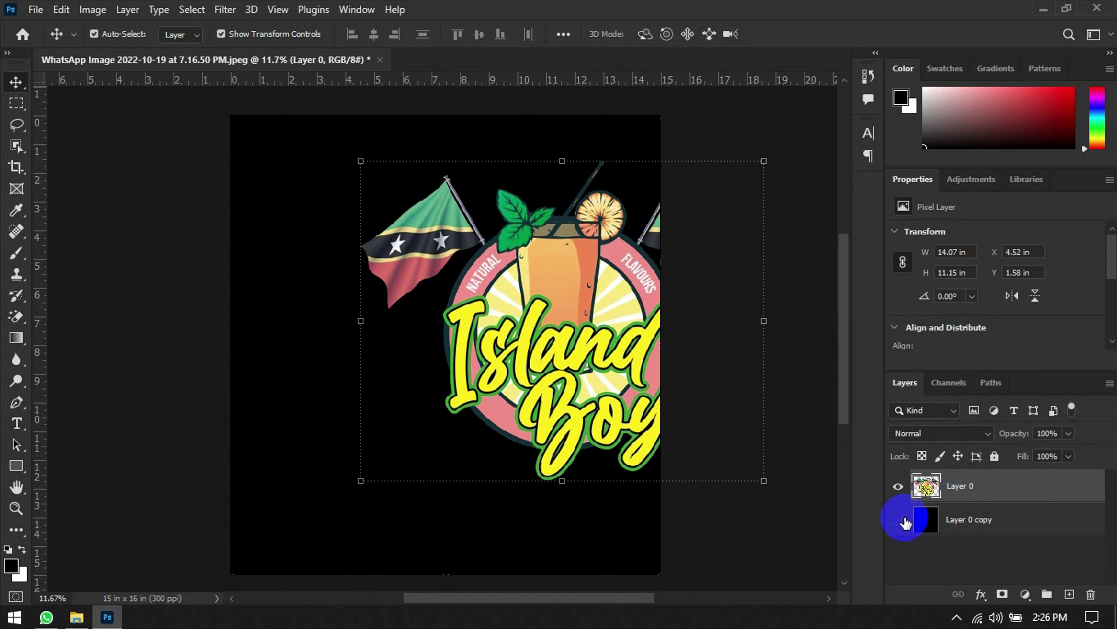
{"action": "left_click", "coordinate": [898, 519]}
{"action": "left_click", "coordinate": [897, 486]}
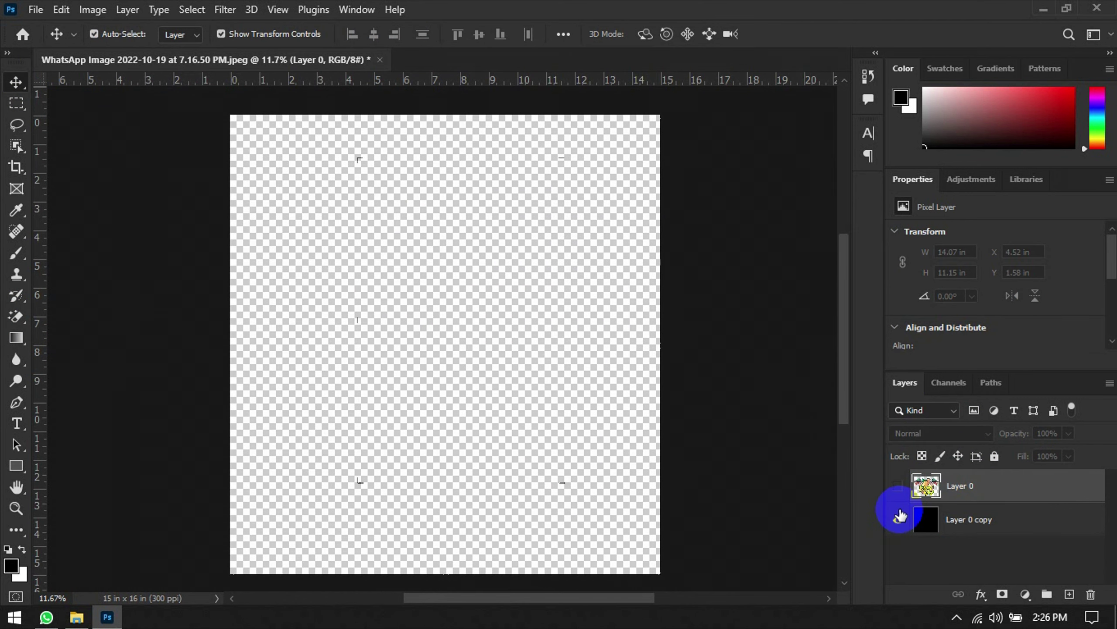
{"action": "left_click", "coordinate": [898, 520]}
{"action": "left_click", "coordinate": [898, 485]}
Step: Move the logo back to the middle of the black canvas and close the EOS_DIGITAL file window
{"action": "left_click_drag", "start_coordinate": [308, 214], "coordinate": [357, 243]}
{"action": "left_click_drag", "start_coordinate": [548, 279], "coordinate": [437, 312]}
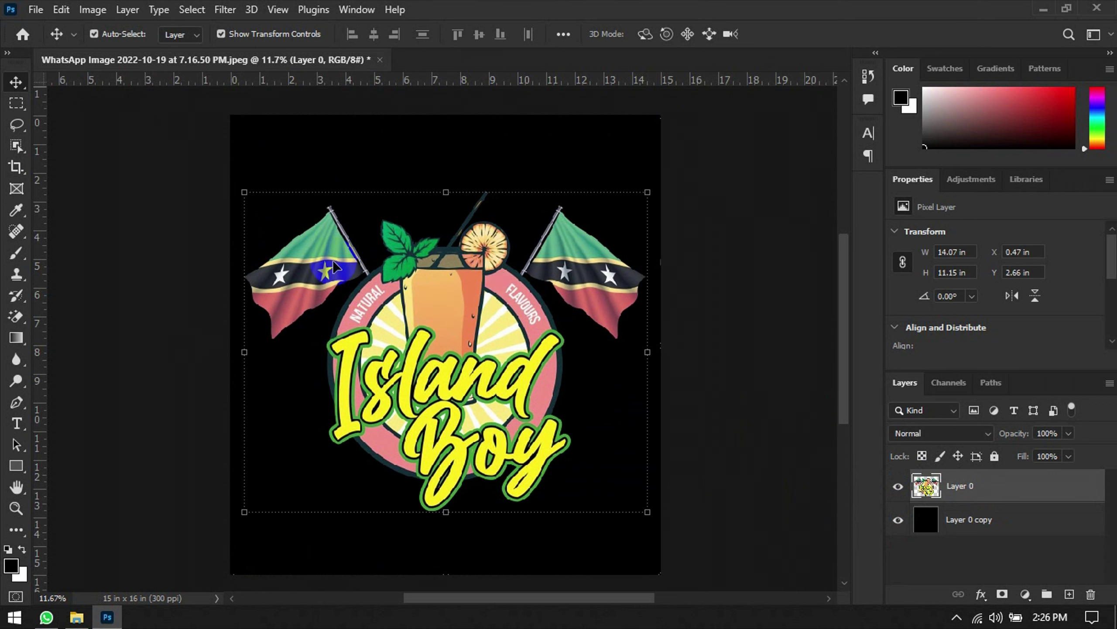
{"action": "scroll", "coordinate": [447, 321], "scroll_direction": "up", "scroll_amount": 1}
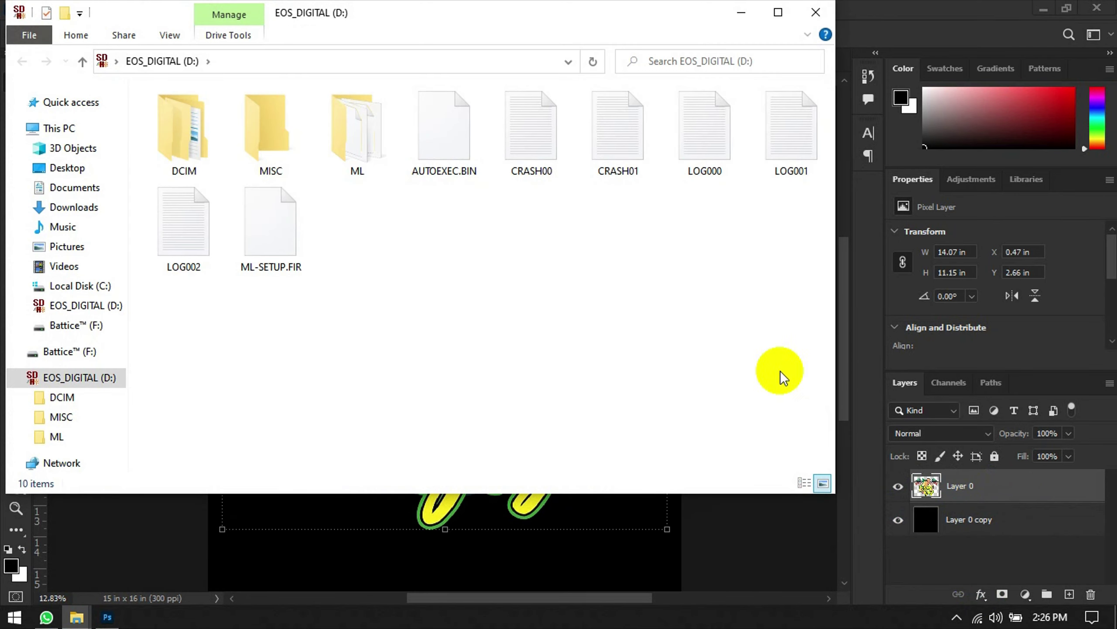
{"action": "left_click", "coordinate": [816, 17]}
Step: Add a Levels adjustment layer above the logo with the midtones at 0.76 and the black point at 13
{"action": "left_click", "coordinate": [1024, 594]}
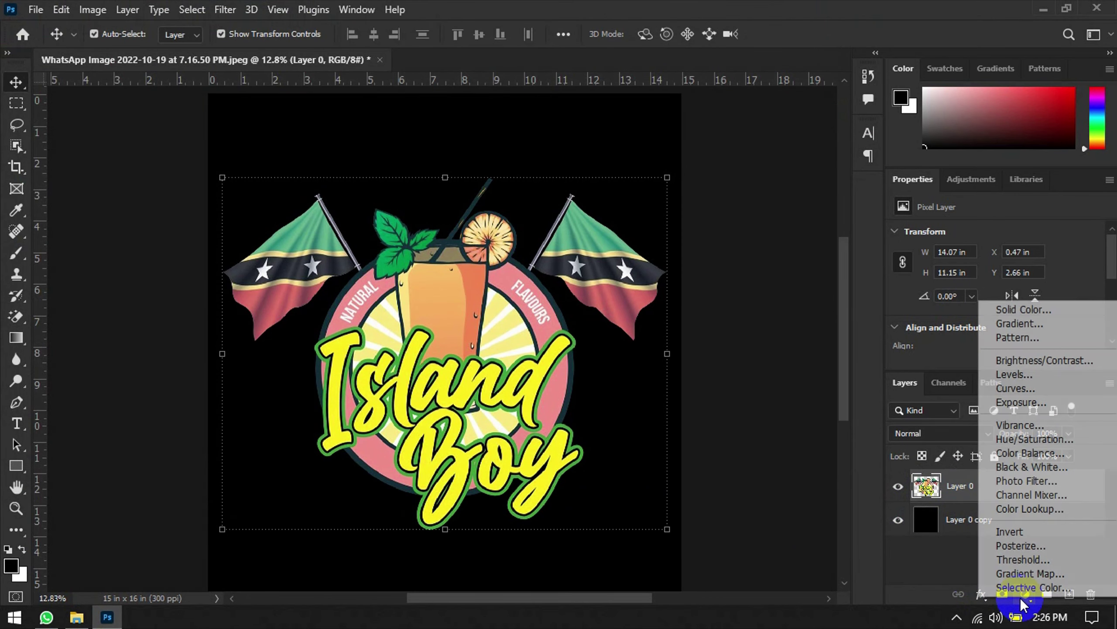
{"action": "left_click", "coordinate": [1040, 379]}
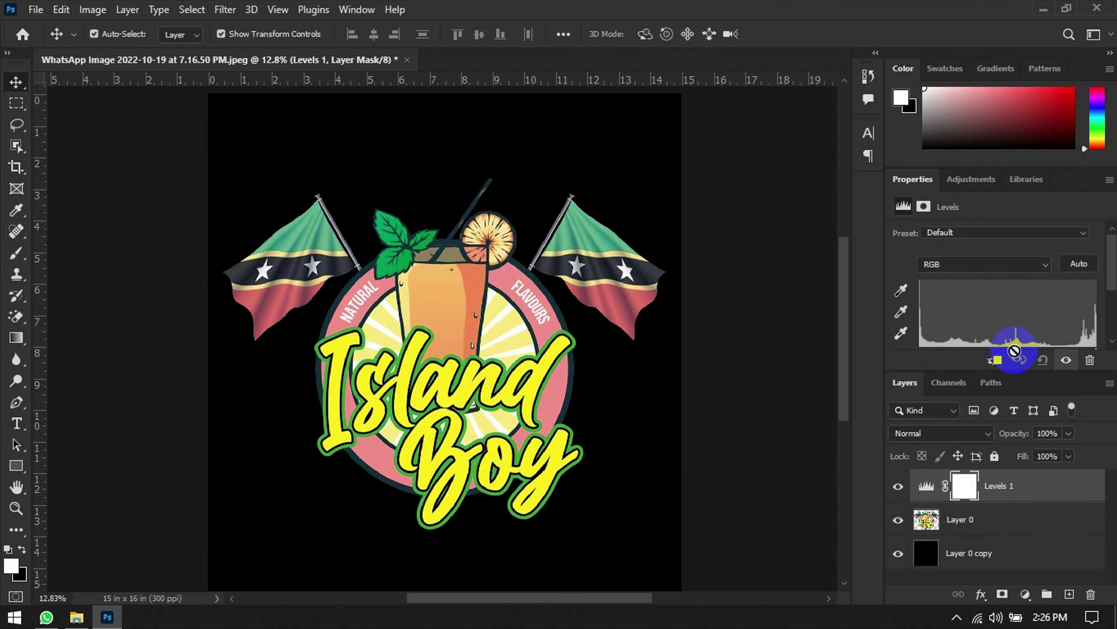
{"action": "left_click_drag", "start_coordinate": [987, 371], "coordinate": [993, 416]}
{"action": "mouse_move", "coordinate": [1011, 352]}
{"action": "left_mouse_down"}
{"action": "mouse_move", "coordinate": [994, 354]}
{"action": "mouse_move", "coordinate": [1027, 351]}
{"action": "left_mouse_up"}
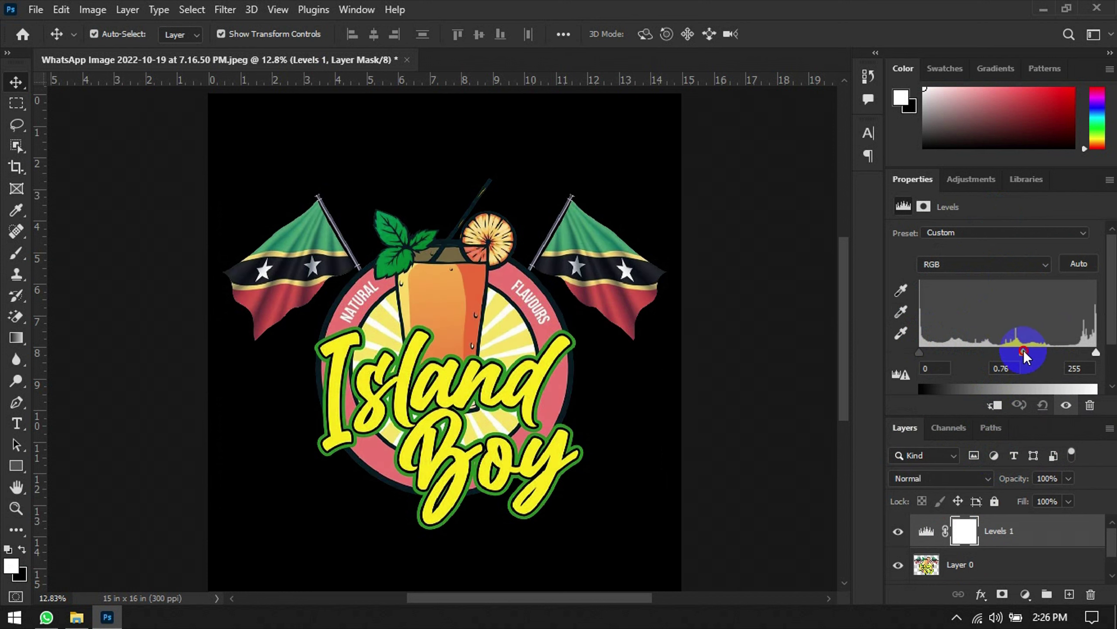
{"action": "mouse_move", "coordinate": [1095, 354]}
{"action": "left_mouse_down"}
{"action": "mouse_move", "coordinate": [1078, 354]}
{"action": "mouse_move", "coordinate": [1104, 352]}
{"action": "left_mouse_up"}
{"action": "left_click_drag", "start_coordinate": [920, 354], "coordinate": [929, 355]}
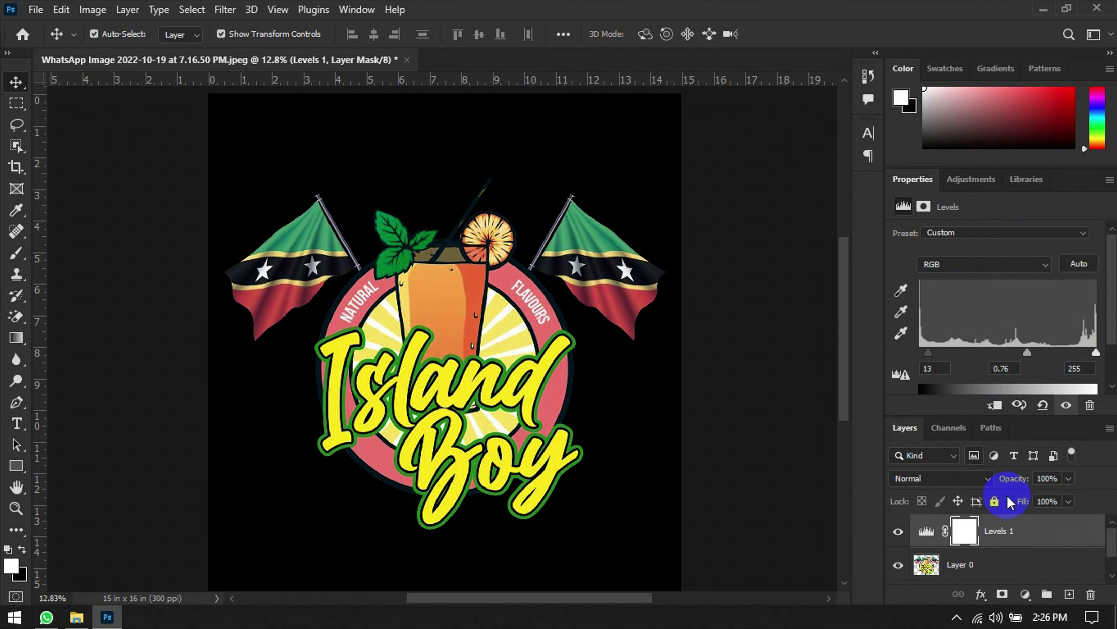
Step: Add a Hue/Saturation adjustment layer and set the saturation of the Reds to +34
{"action": "left_click", "coordinate": [1026, 594]}
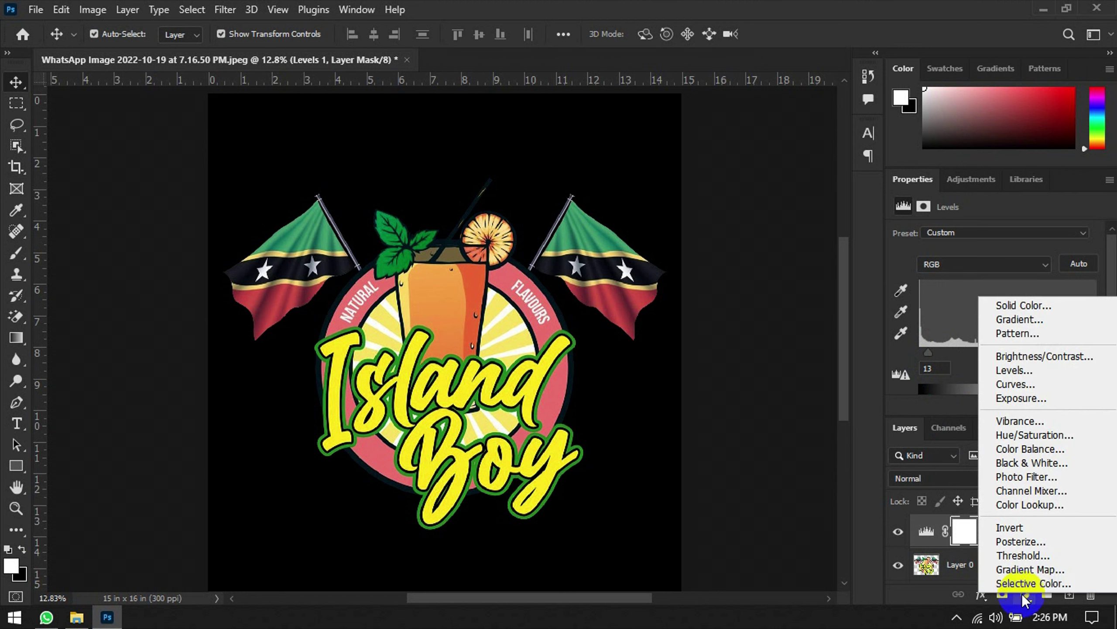
{"action": "left_click", "coordinate": [1033, 442]}
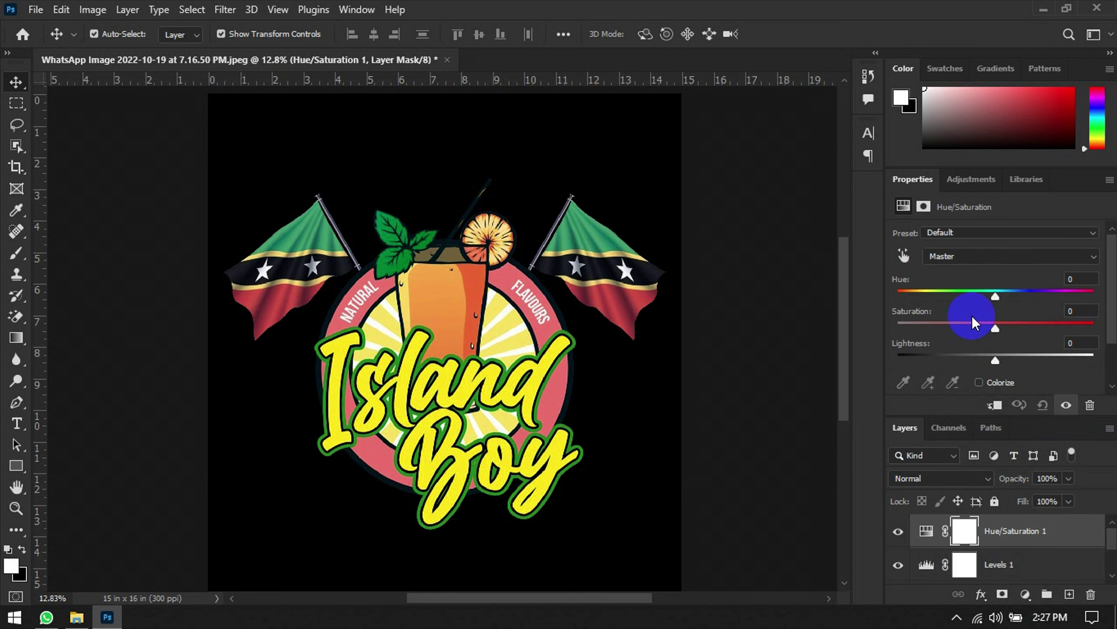
{"action": "left_click", "coordinate": [982, 256]}
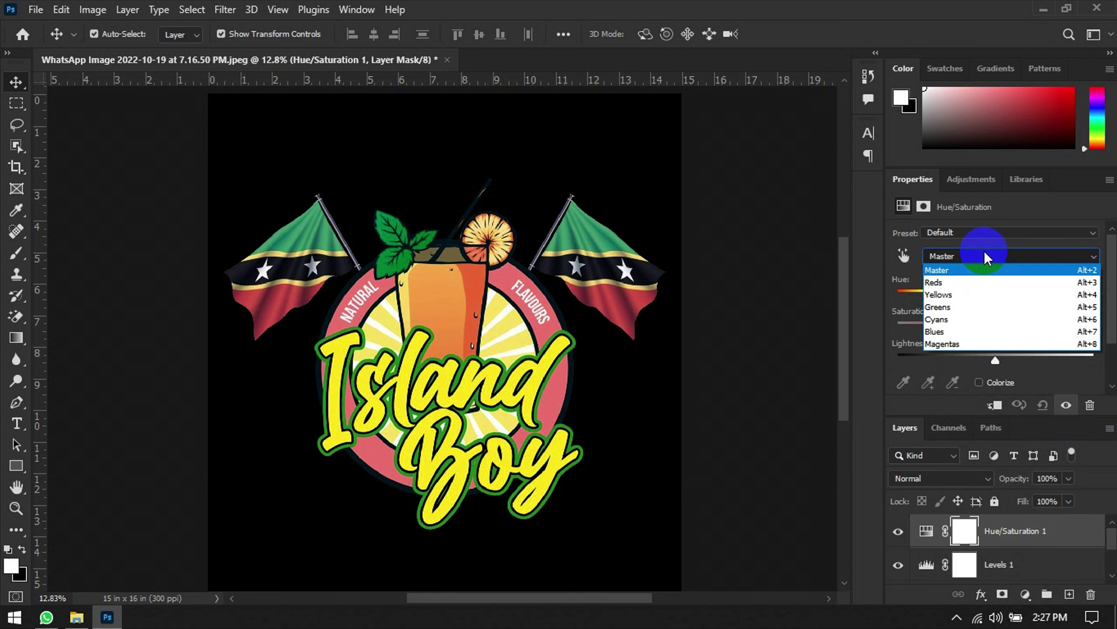
{"action": "left_click", "coordinate": [950, 282]}
{"action": "left_click_drag", "start_coordinate": [997, 330], "coordinate": [1021, 330]}
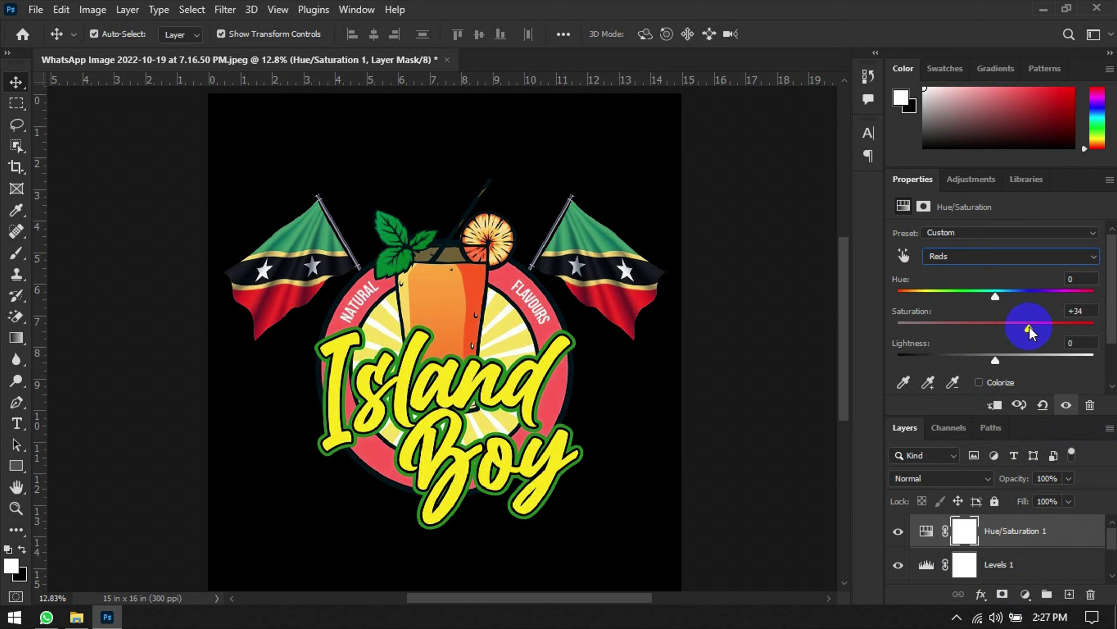
Step: Set the Yellows in the Hue/Saturation adjustment to hue -8 and saturation +35
{"action": "left_click", "coordinate": [968, 256]}
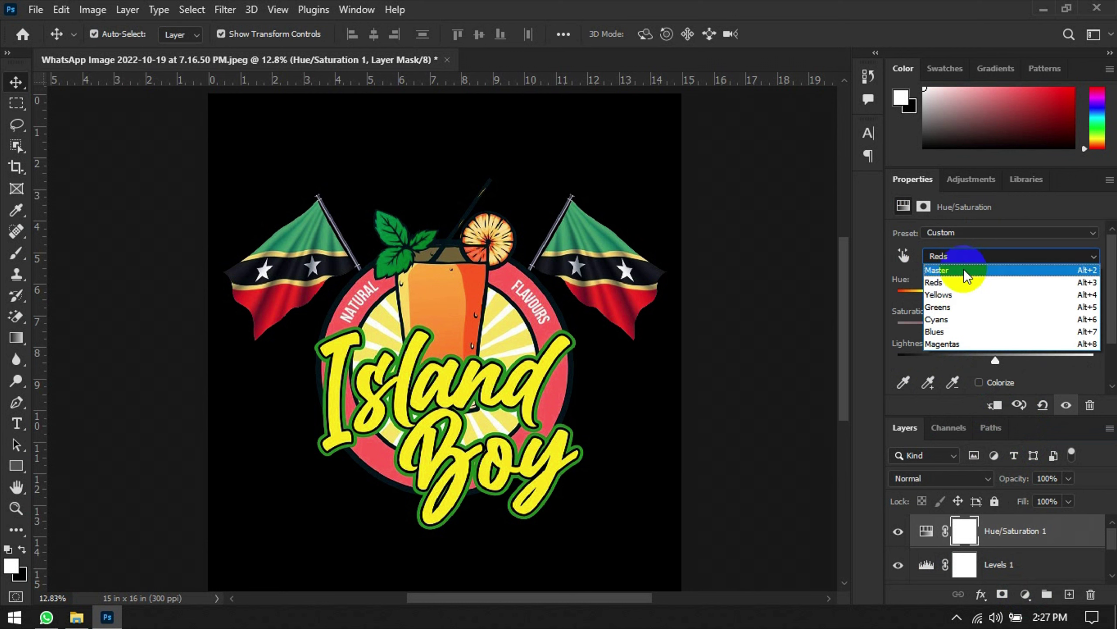
{"action": "left_click", "coordinate": [962, 296]}
{"action": "mouse_move", "coordinate": [989, 296]}
{"action": "left_mouse_down"}
{"action": "mouse_move", "coordinate": [1005, 297]}
{"action": "mouse_move", "coordinate": [998, 327]}
{"action": "mouse_move", "coordinate": [1017, 329]}
{"action": "mouse_move", "coordinate": [999, 297]}
{"action": "mouse_move", "coordinate": [1011, 298]}
{"action": "mouse_move", "coordinate": [990, 301]}
{"action": "left_mouse_up"}
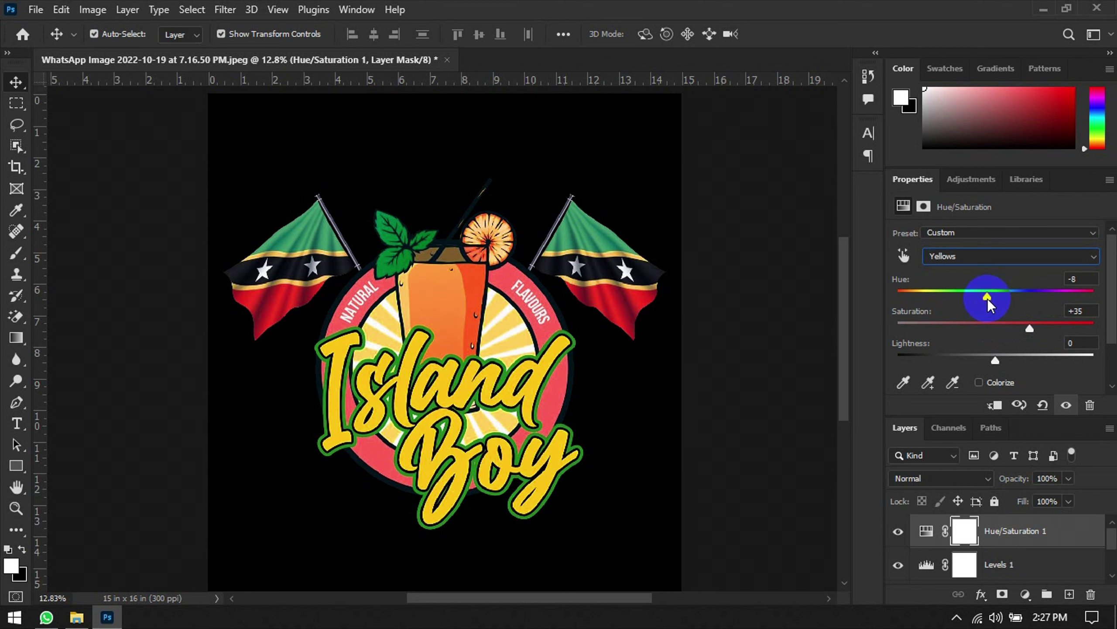
{"action": "left_click", "coordinate": [954, 257]}
{"action": "left_click", "coordinate": [955, 257]}
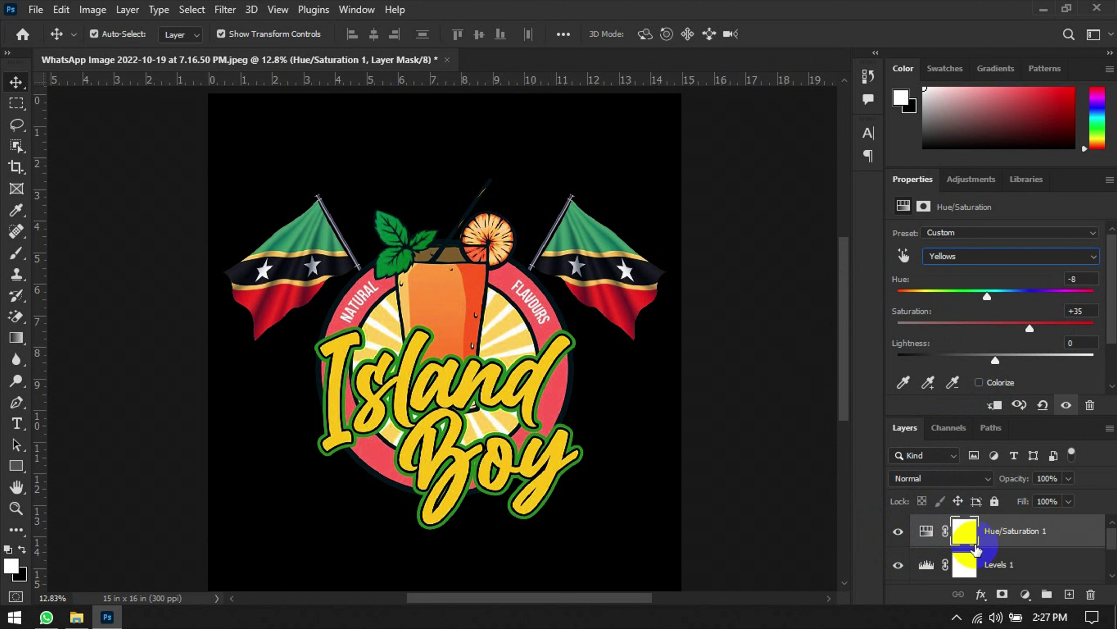
Step: Hide the black background layer and combine the logo with its Levels and Hue/Saturation adjustments into one smart object
{"action": "scroll", "coordinate": [1023, 562], "scroll_direction": "down", "scroll_amount": 2}
{"action": "left_click", "coordinate": [897, 567]}
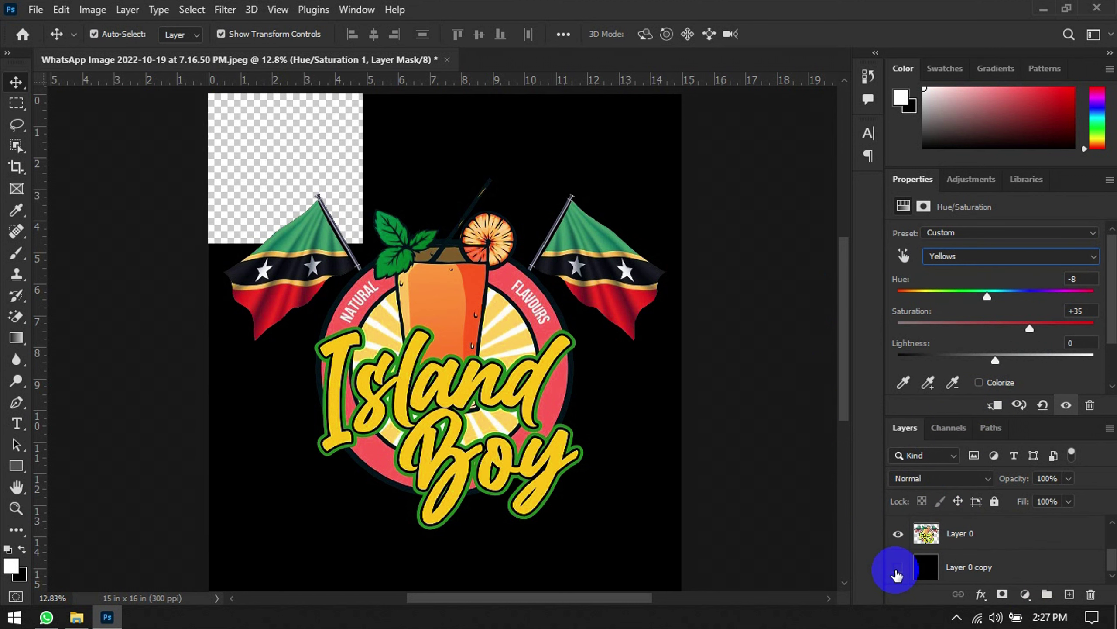
{"action": "key", "text": "ctrl"}
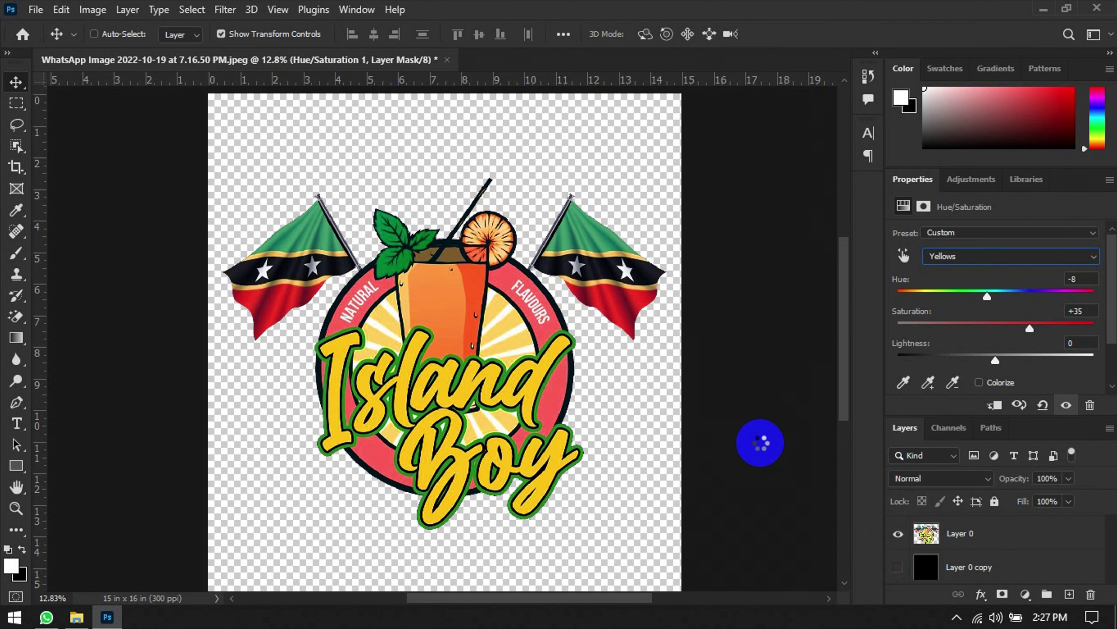
{"action": "key", "text": "ctrl+e"}
{"action": "right_click", "coordinate": [964, 528]}
{"action": "left_click", "coordinate": [821, 251]}
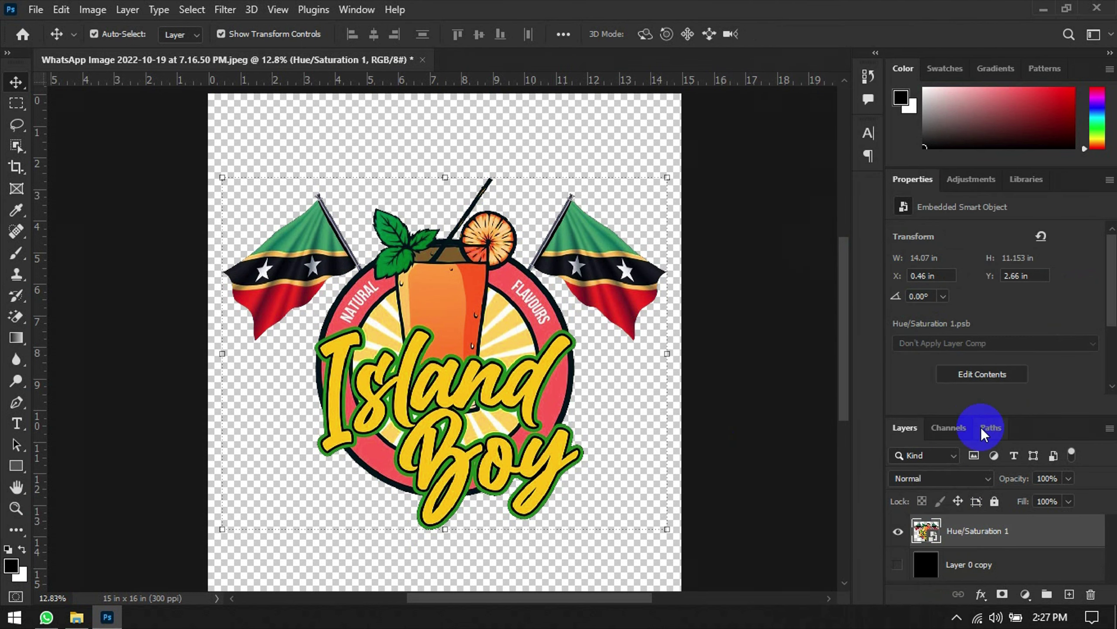
{"action": "scroll", "coordinate": [511, 361], "scroll_direction": "down", "scroll_amount": 2}
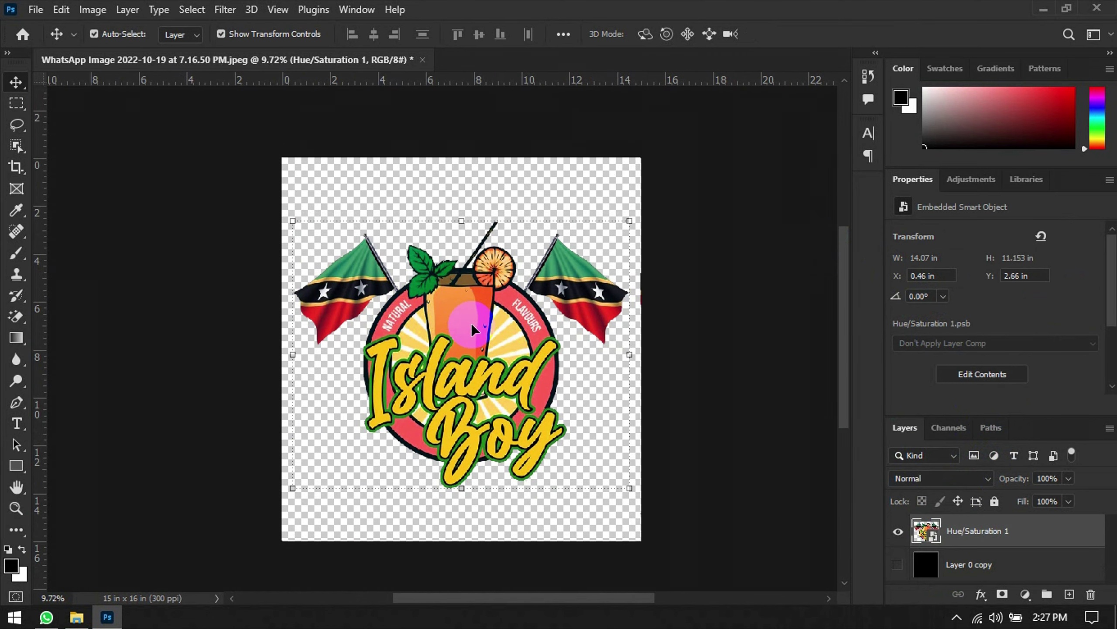
Step: Set up an Export As of the 4500 × 4800 px logo in PNG format with transparency
{"action": "key", "text": "ctrl"}
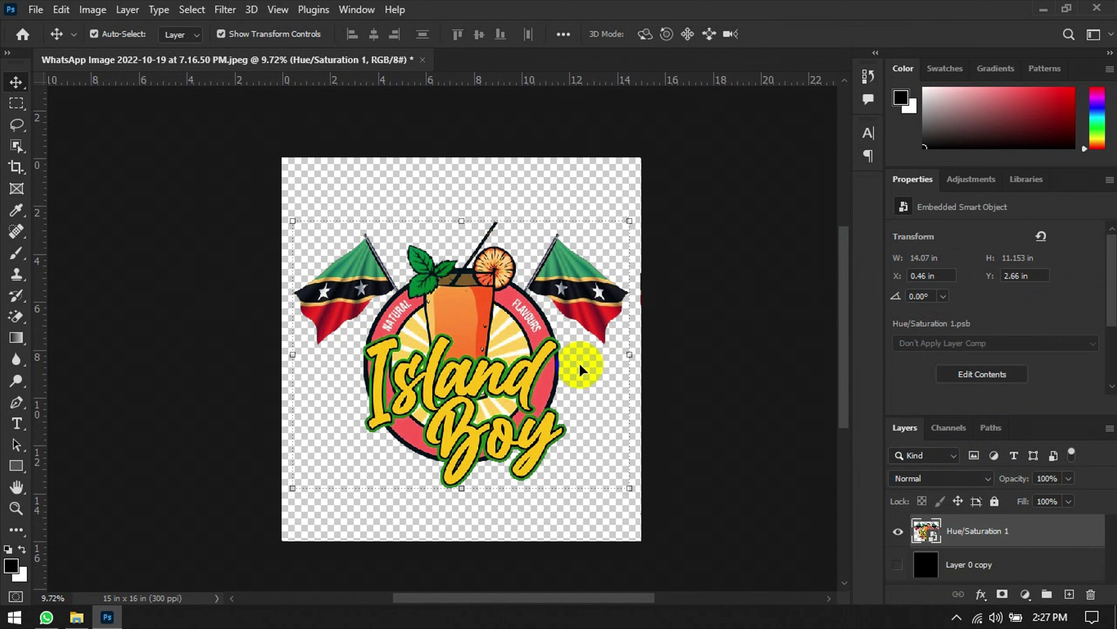
{"action": "key", "text": "ctrl+alt+shift+w"}
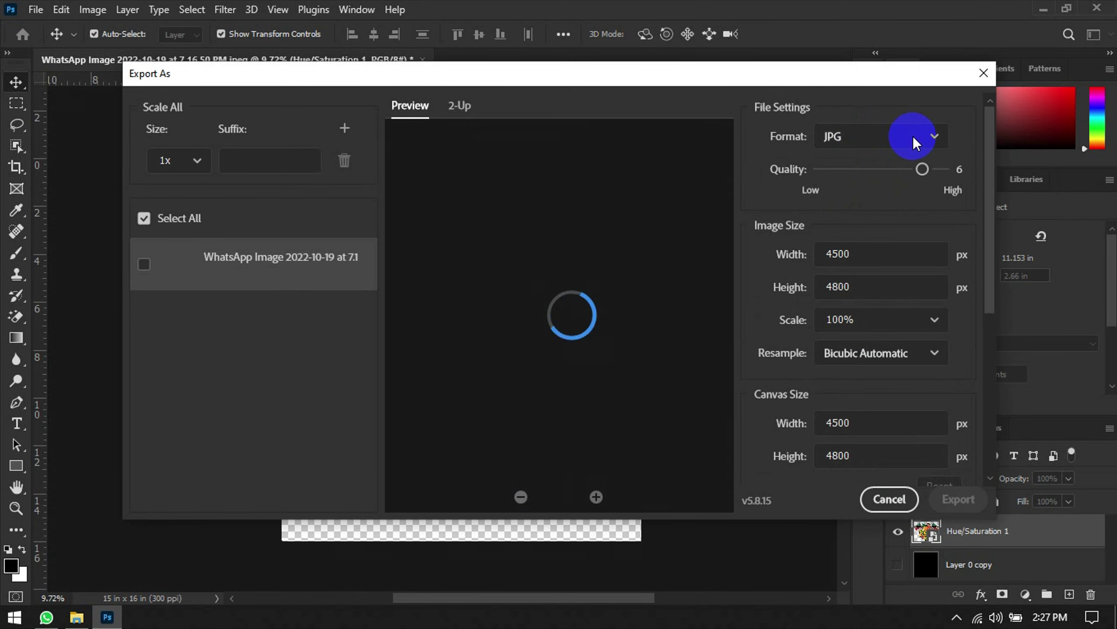
{"action": "left_click", "coordinate": [926, 137]}
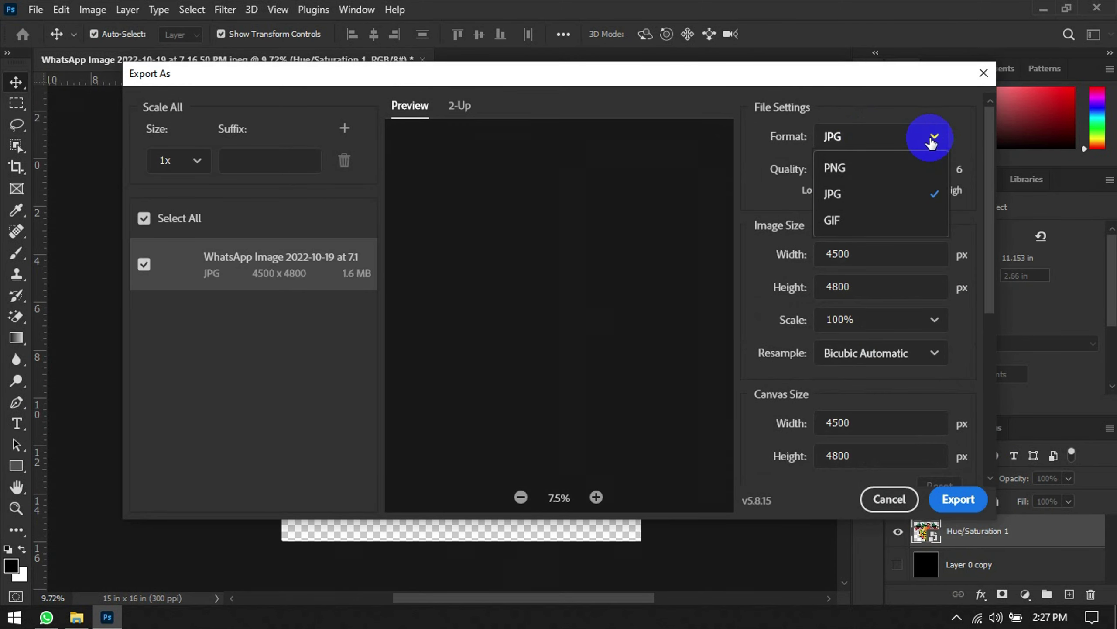
{"action": "left_click", "coordinate": [843, 169]}
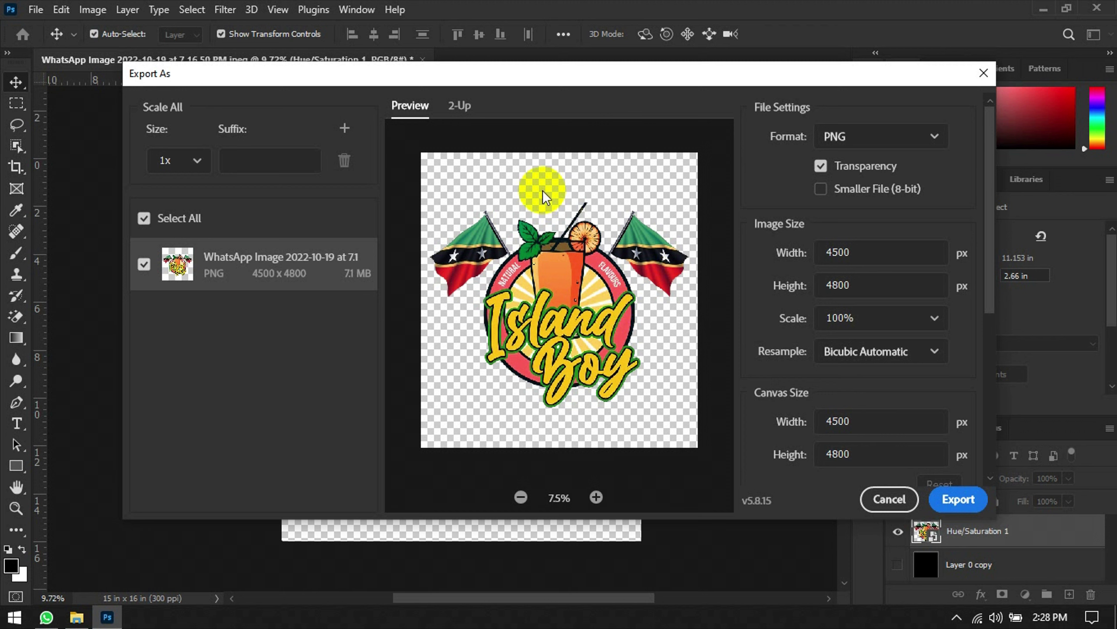
{"action": "left_click", "coordinate": [834, 415]}
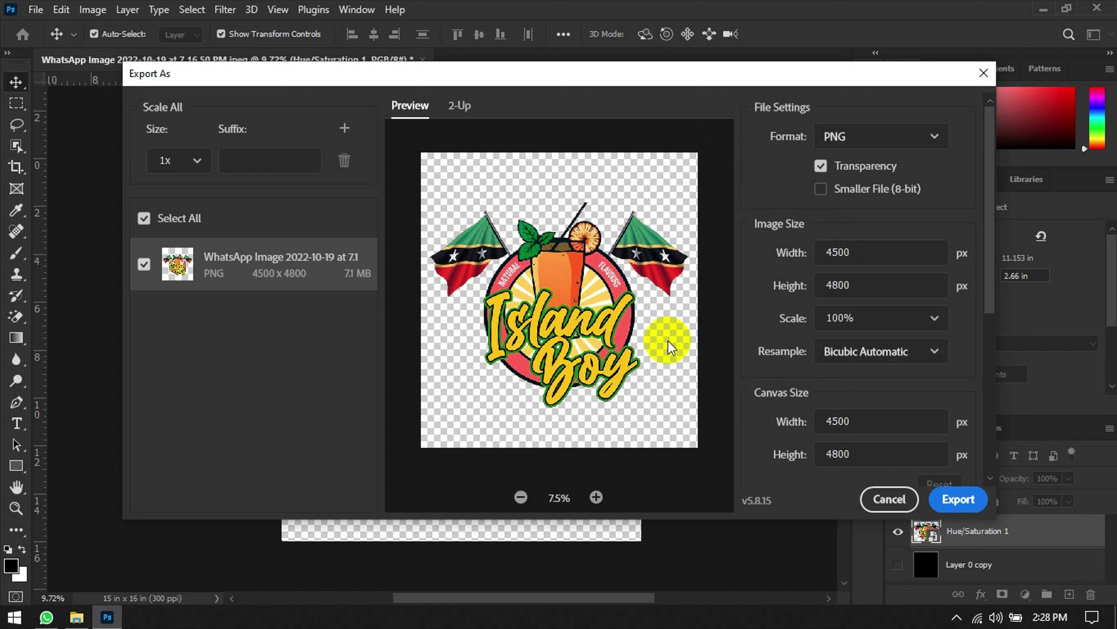
Step: Export the PNG to the Desktop, naming the file with the client's name followed by "Logo"
{"action": "left_click", "coordinate": [957, 500]}
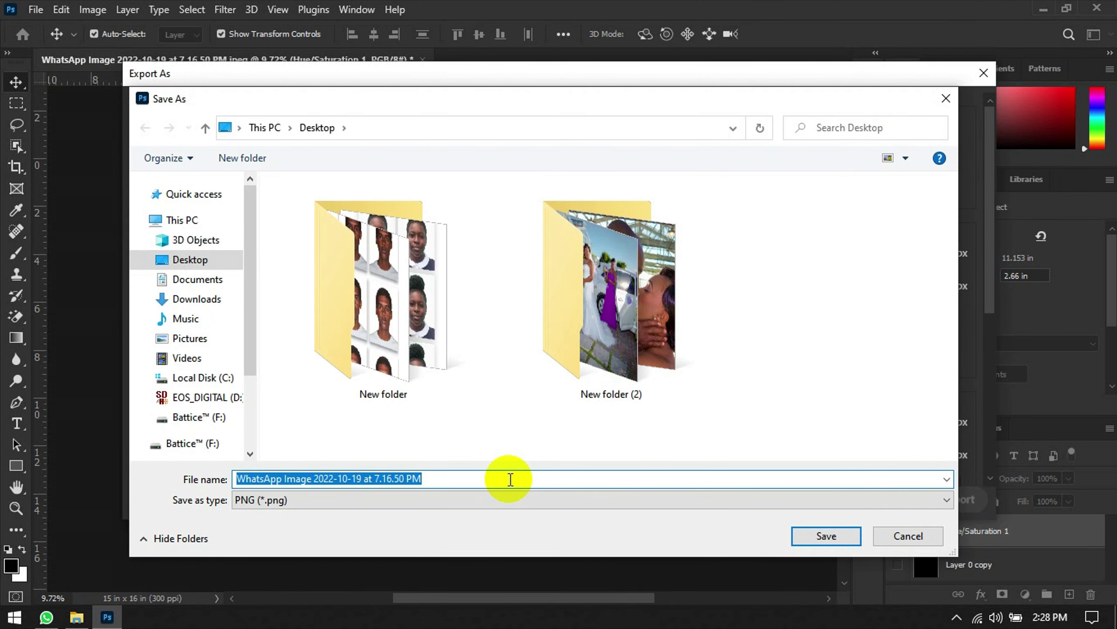
{"action": "type", "text": "Vida"}
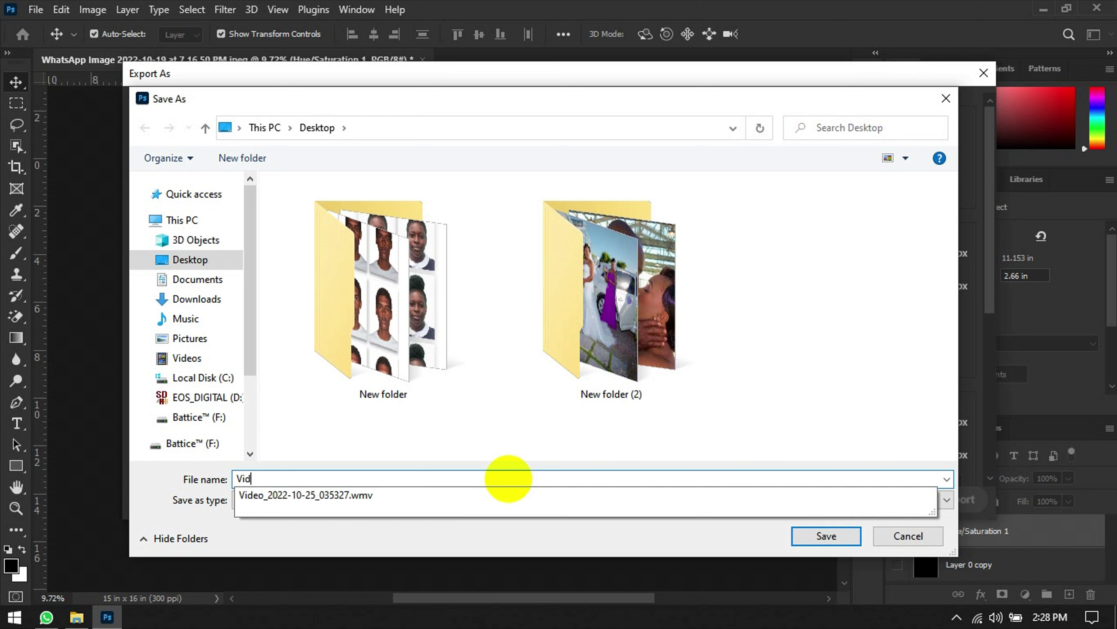
{"action": "type", "text": "l Logo"}
{"action": "left_click", "coordinate": [832, 530]}
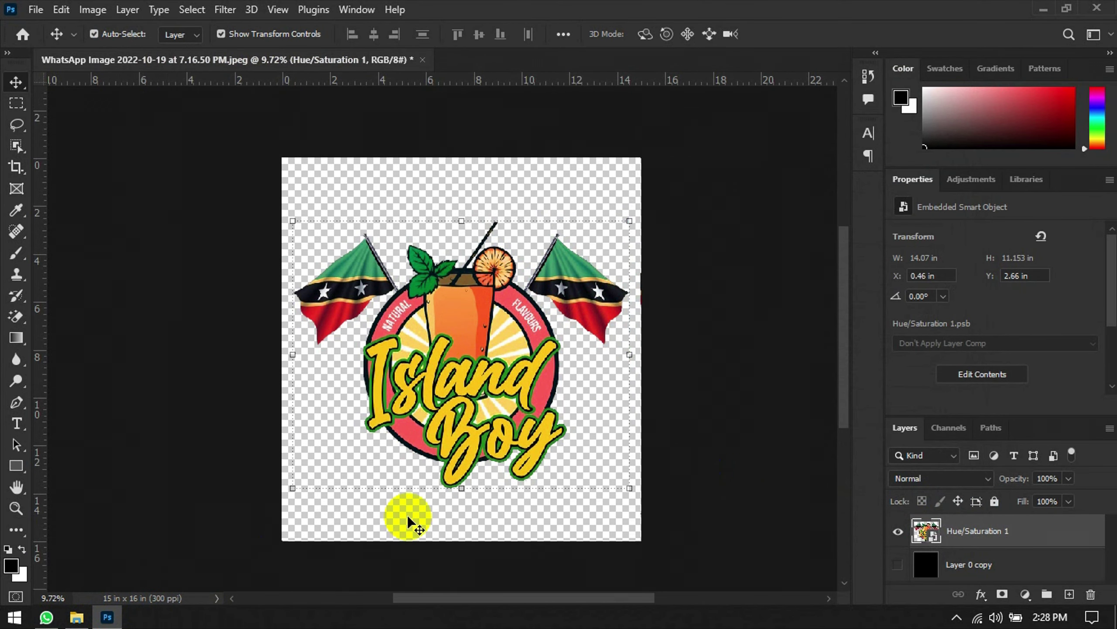
Step: Switch to File Explorer and check the Desktop folder for the exported logo file
{"action": "left_click", "coordinate": [79, 617]}
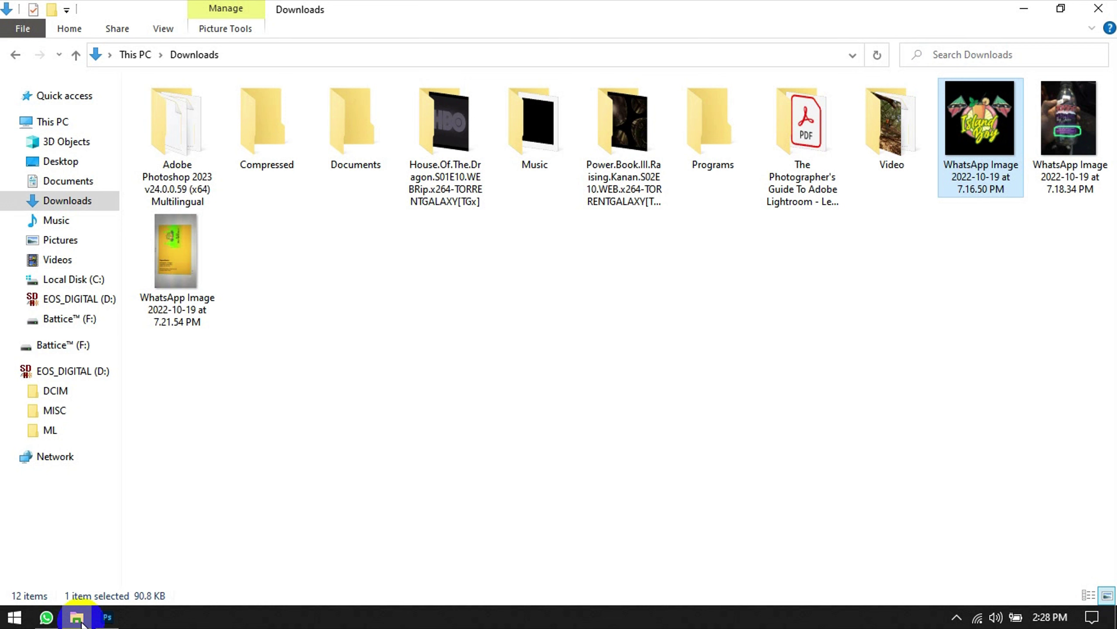
{"action": "left_click", "coordinate": [98, 170]}
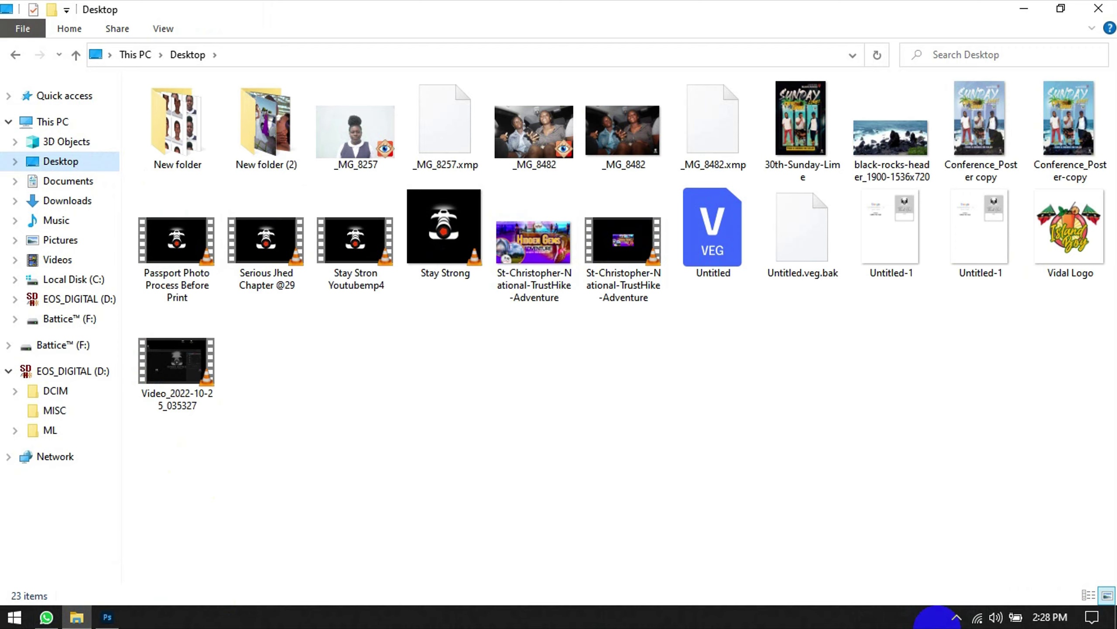
{"action": "left_click", "coordinate": [955, 618]}
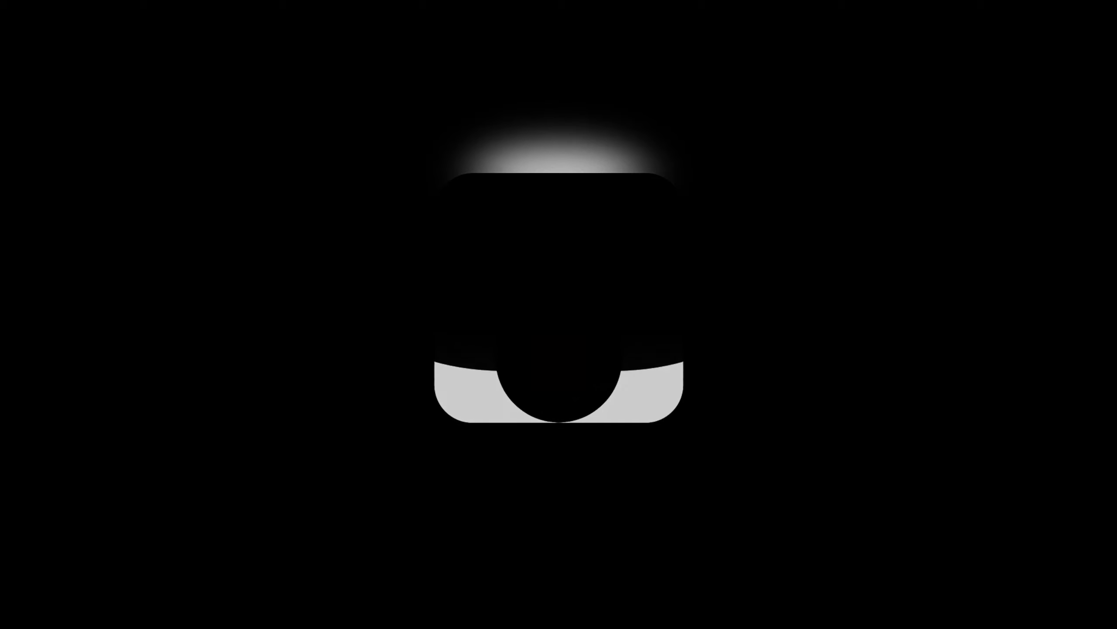